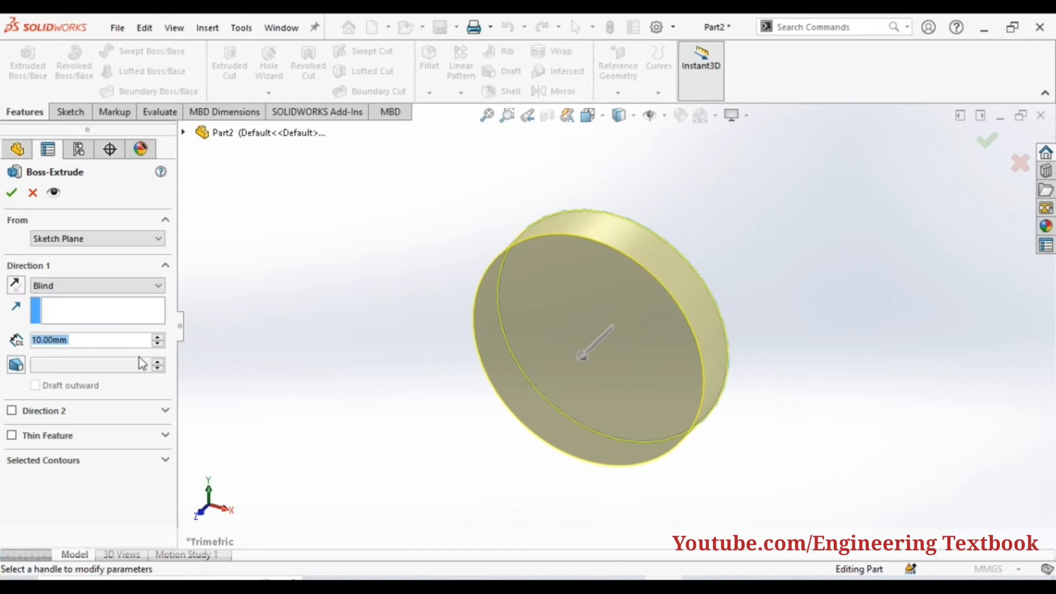
Step: Extrude the circle profile to a blind depth of 150 mm to form the shaft
text(150)
key(Return)
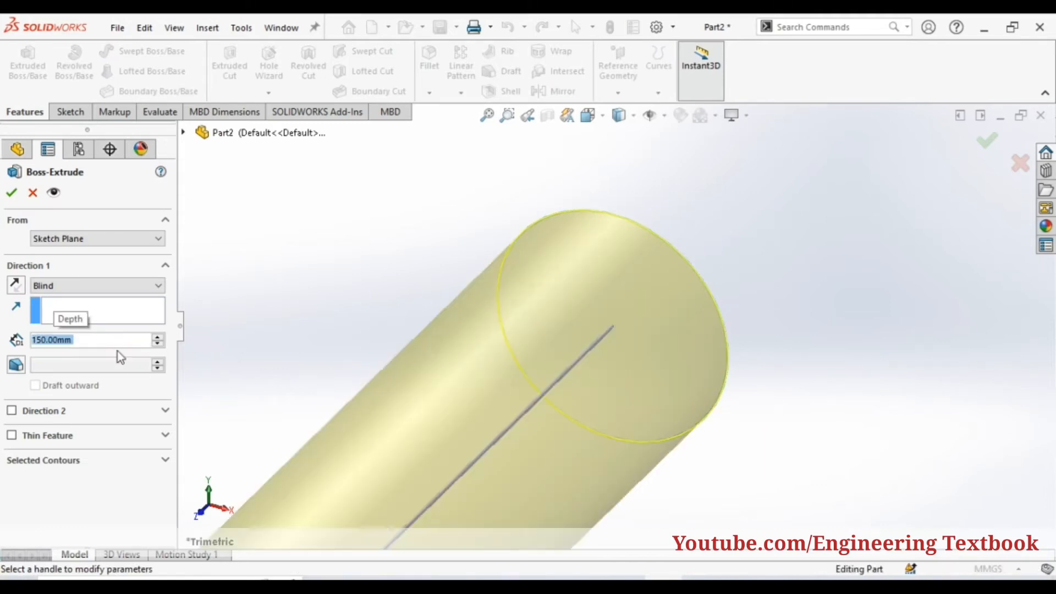
scroll(493, 341, down, 3)
scroll(494, 341, up, 8)
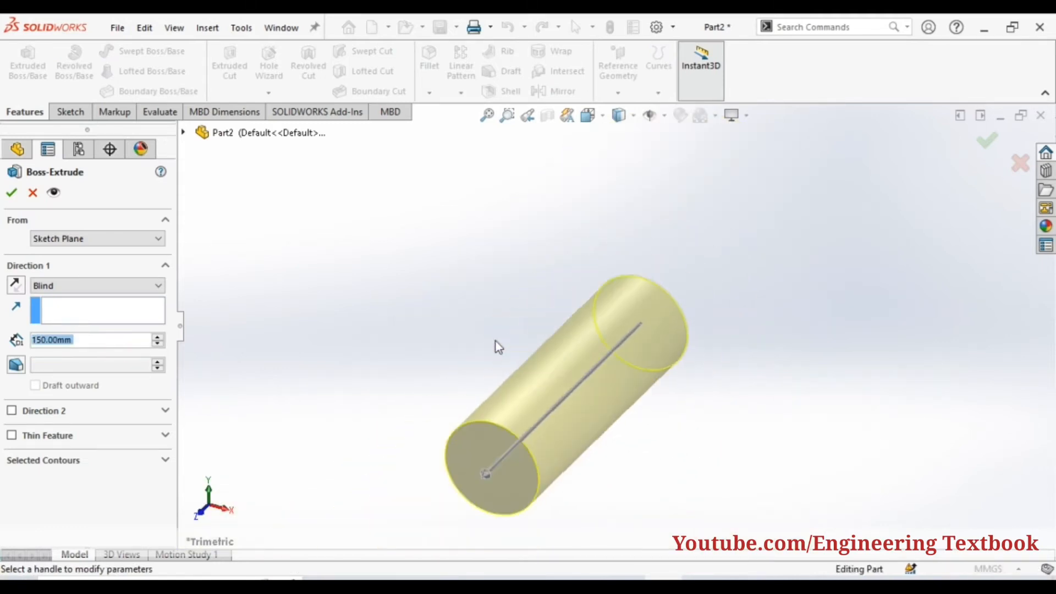
scroll(525, 461, up, 2)
scroll(525, 461, down, 2)
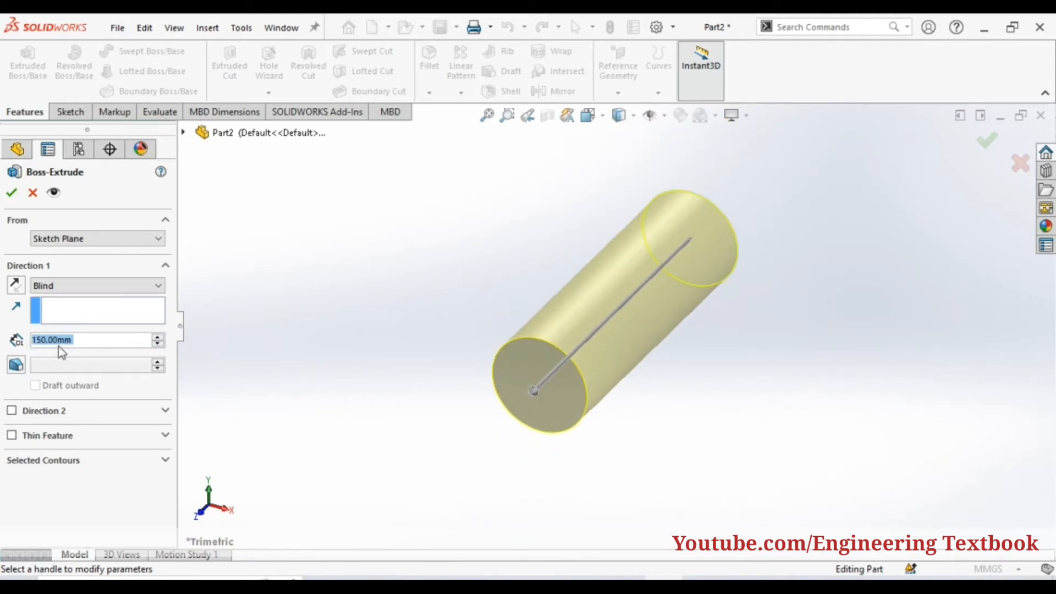
click(12, 193)
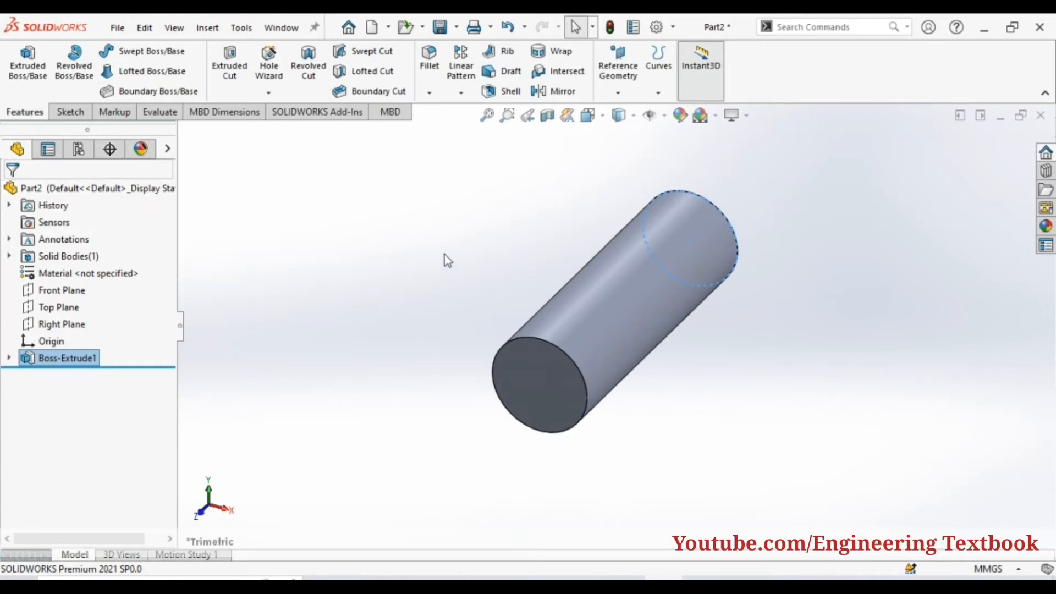
Step: On the shaft's front end face, sketch a center rectangle about 12 by 6 mm, centred on the topmost point of the circular edge
middle_drag(443, 259, 524, 235)
click(523, 235)
right_click(504, 365)
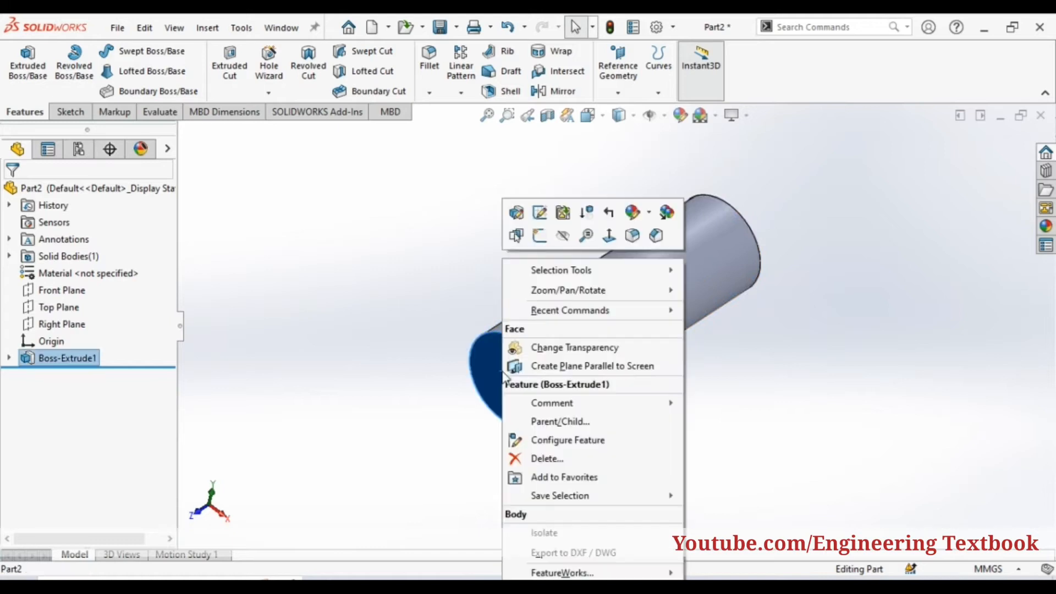
click(542, 217)
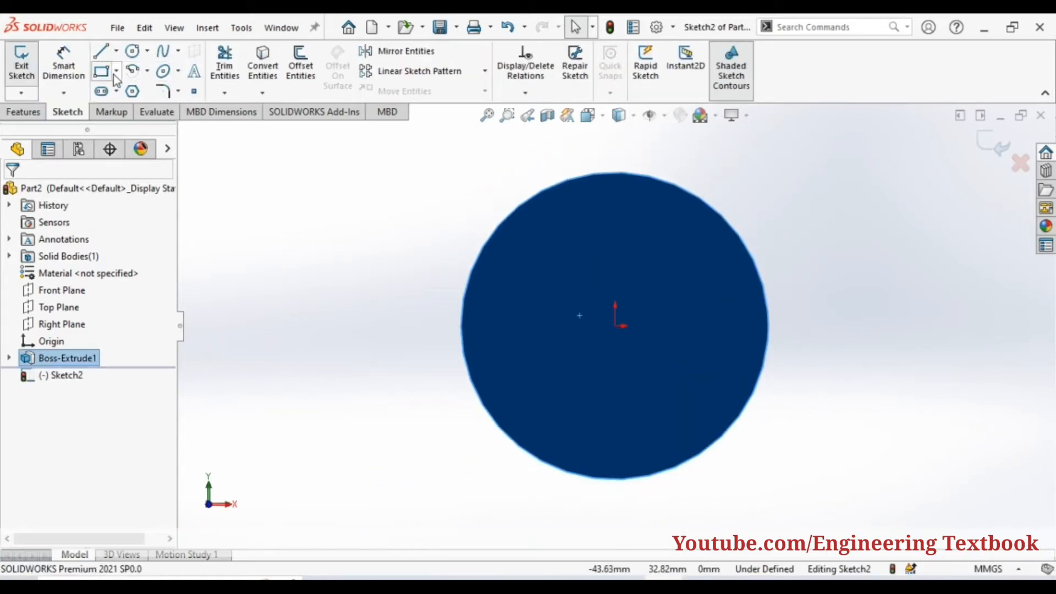
click(116, 72)
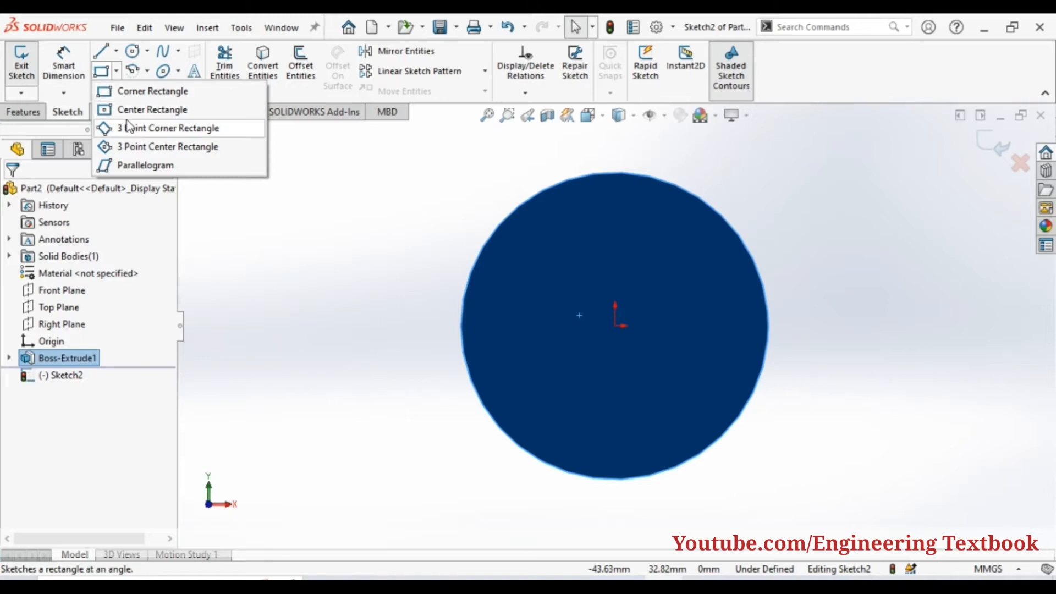
click(127, 110)
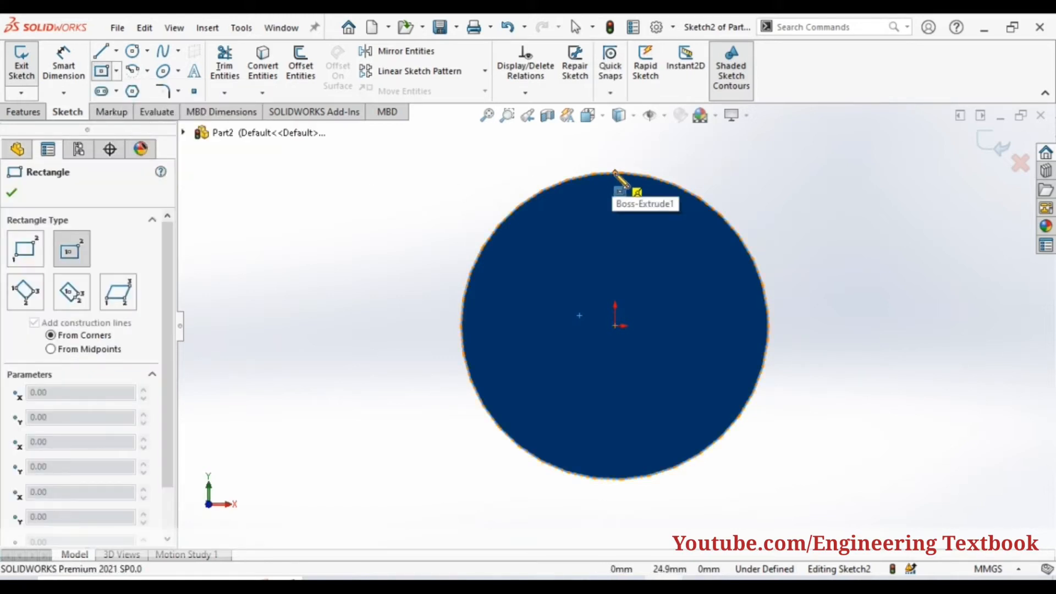
click(614, 172)
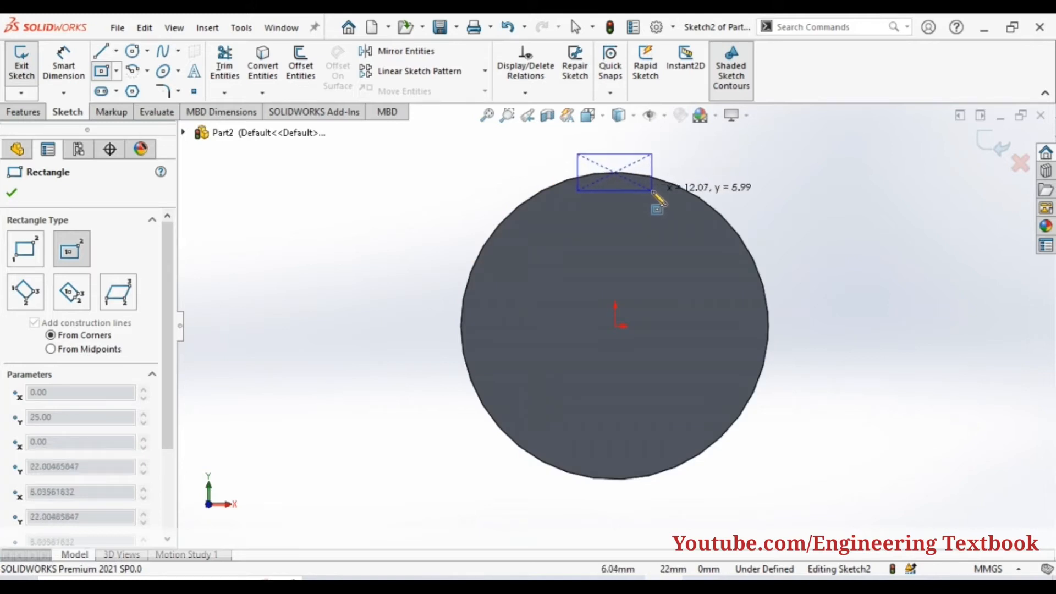
click(651, 190)
Step: Dimension the rectangle to 10 mm high and 10 mm wide
click(65, 77)
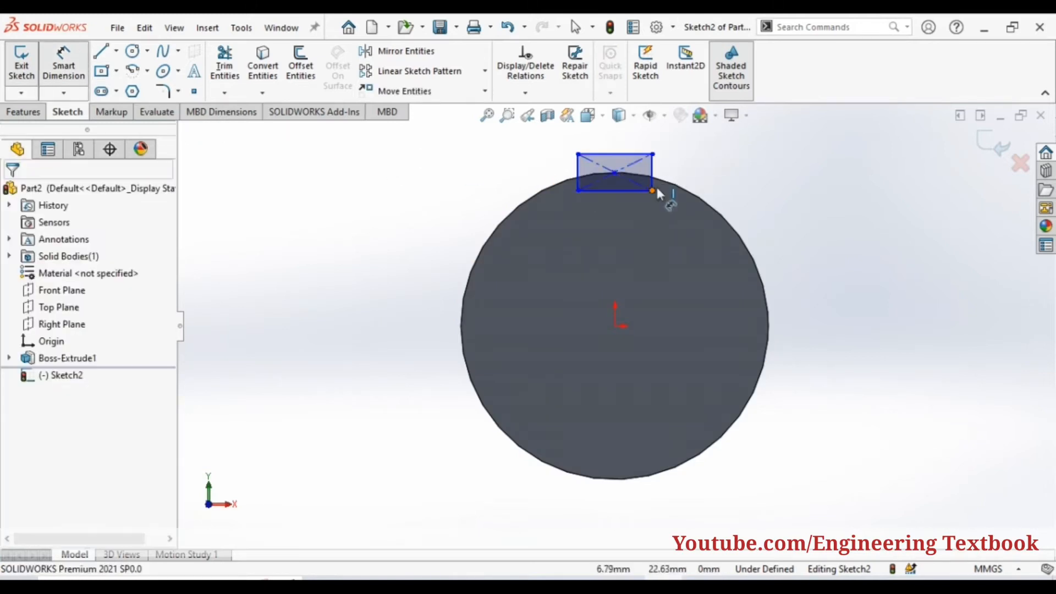
click(577, 173)
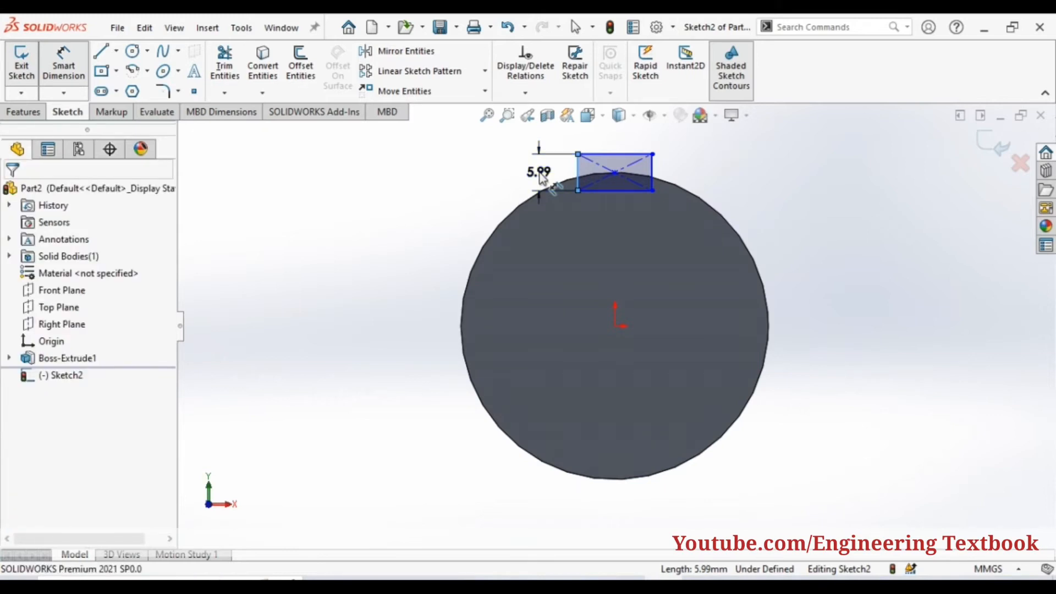
click(541, 175)
text(10)
key(Return)
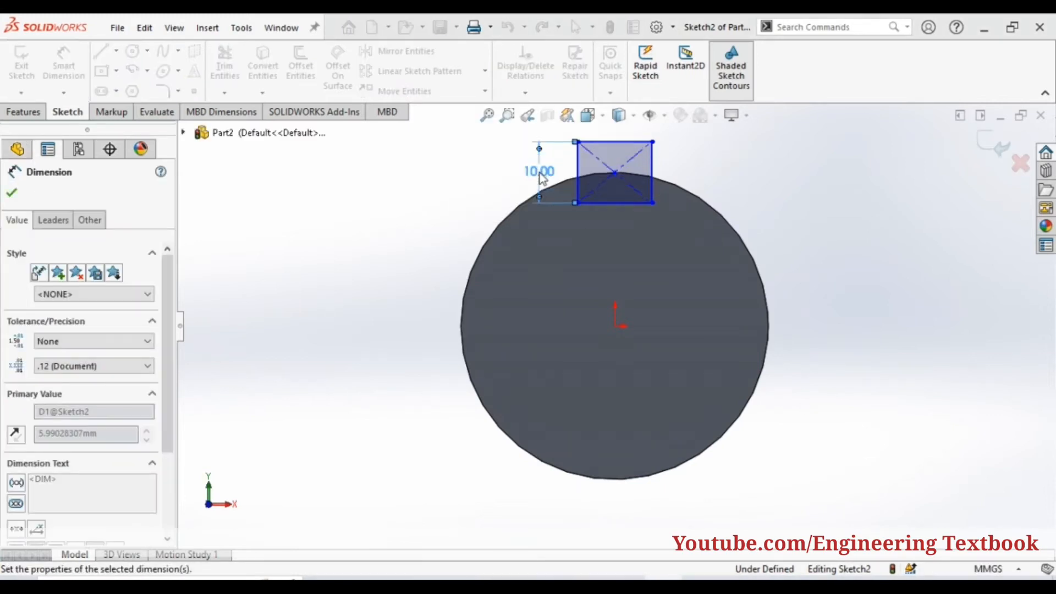
click(602, 203)
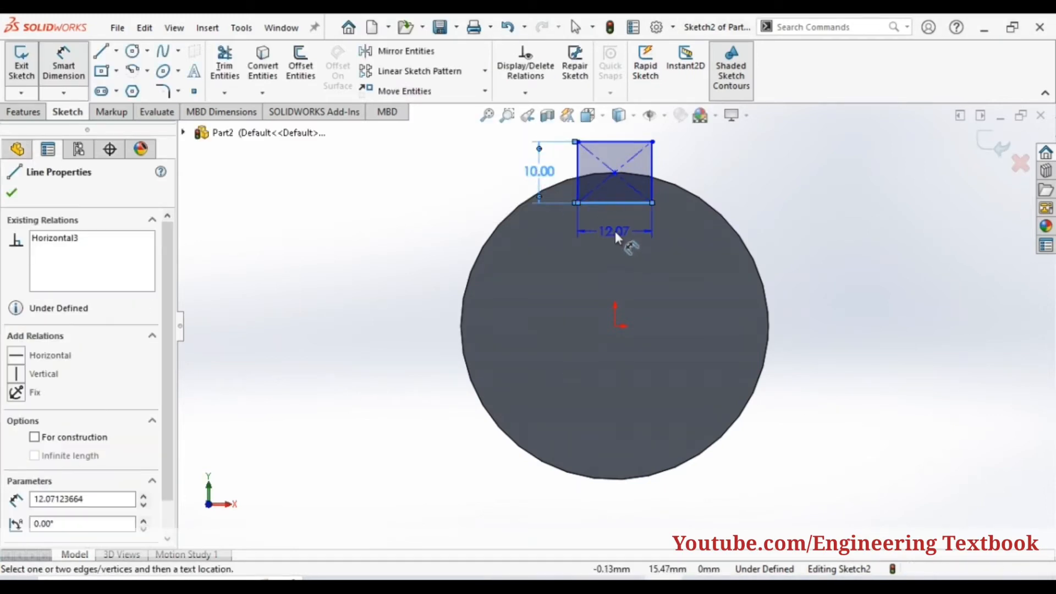
click(616, 231)
text(10)
key(Return)
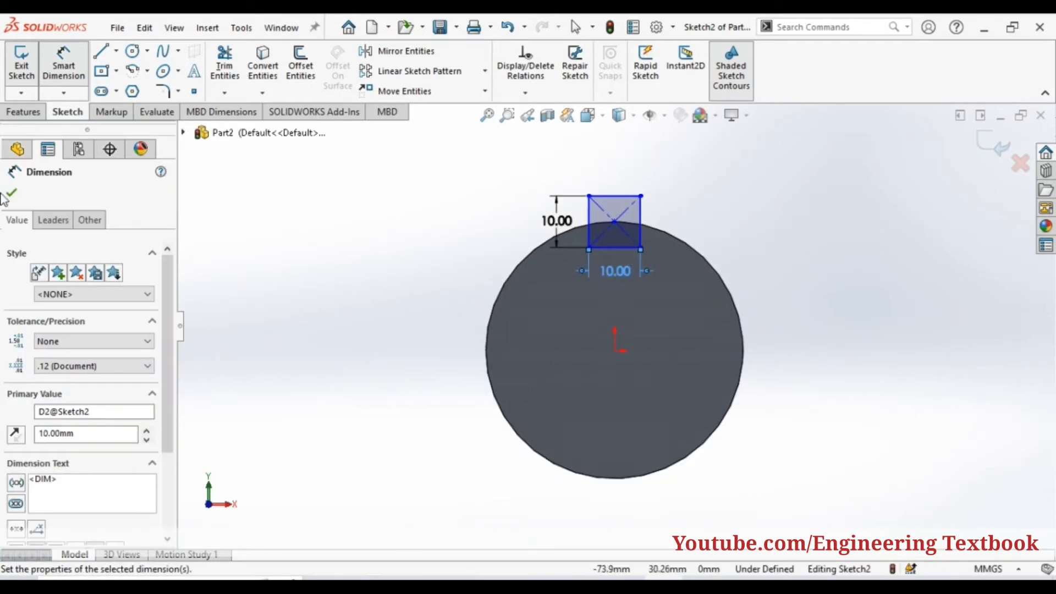
click(12, 195)
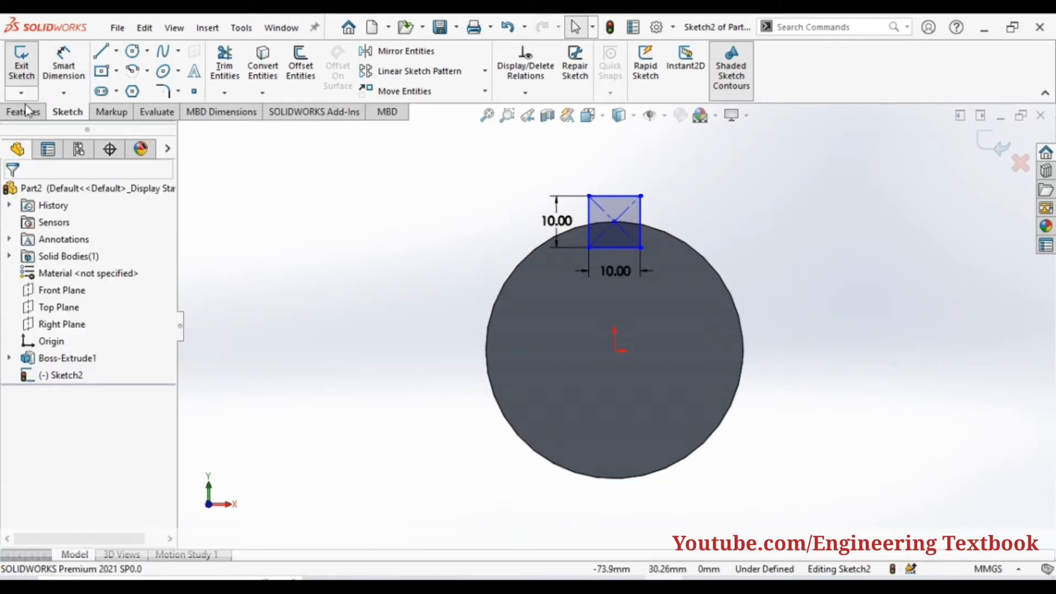
Step: Exit the sketch and cut-extrude the square to a blind depth of 50 mm to form a keyway along the shaft
click(22, 69)
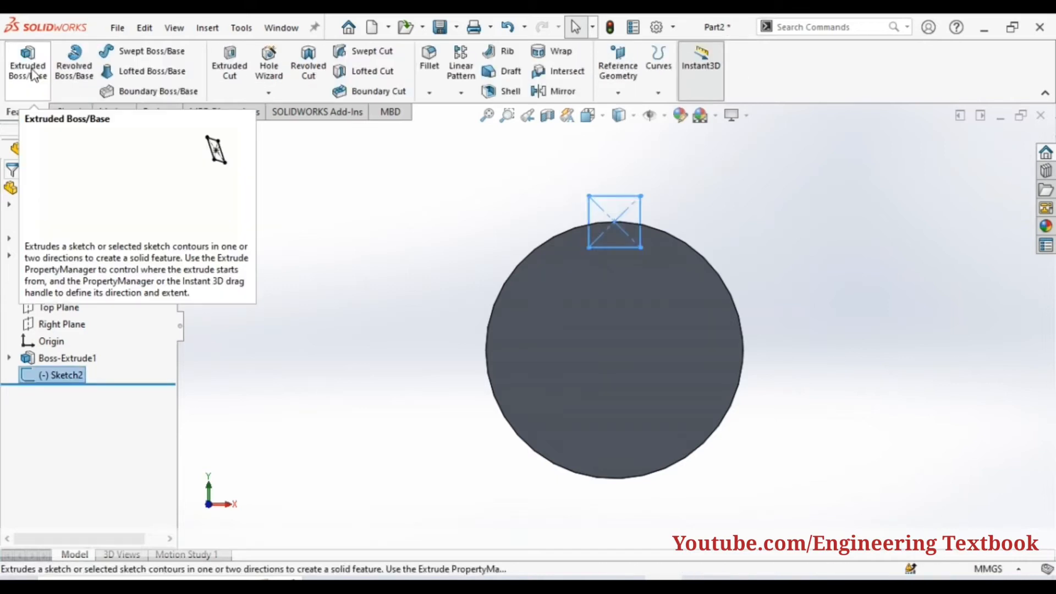
click(31, 65)
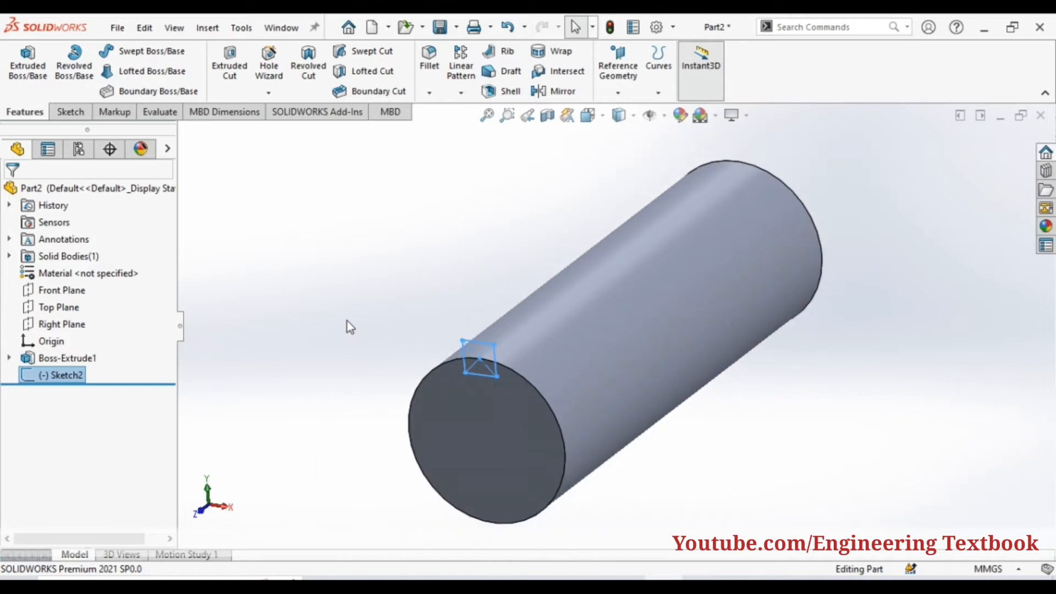
click(234, 55)
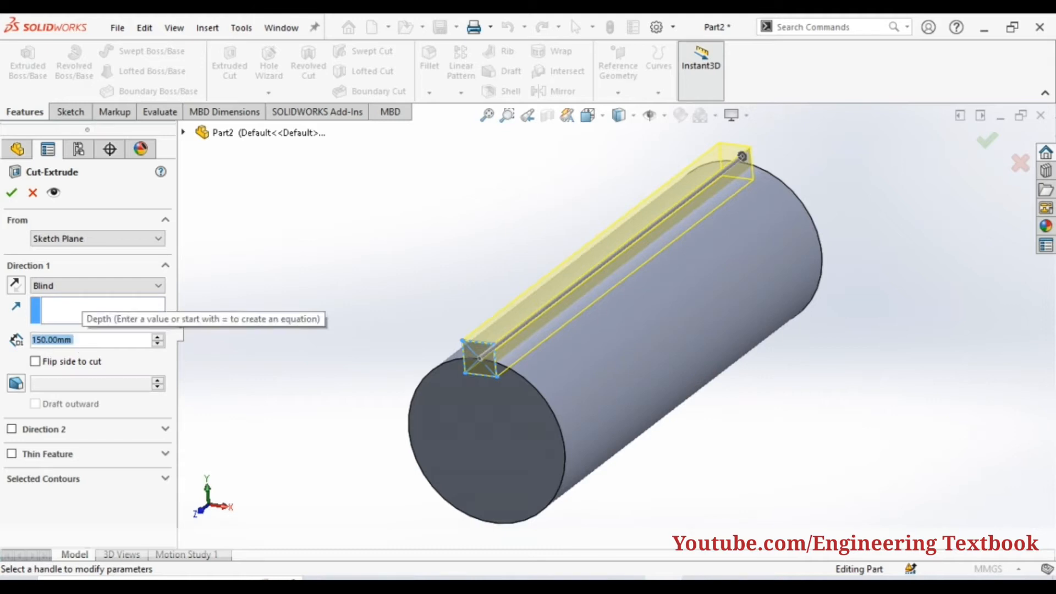
text(50)
key(Return)
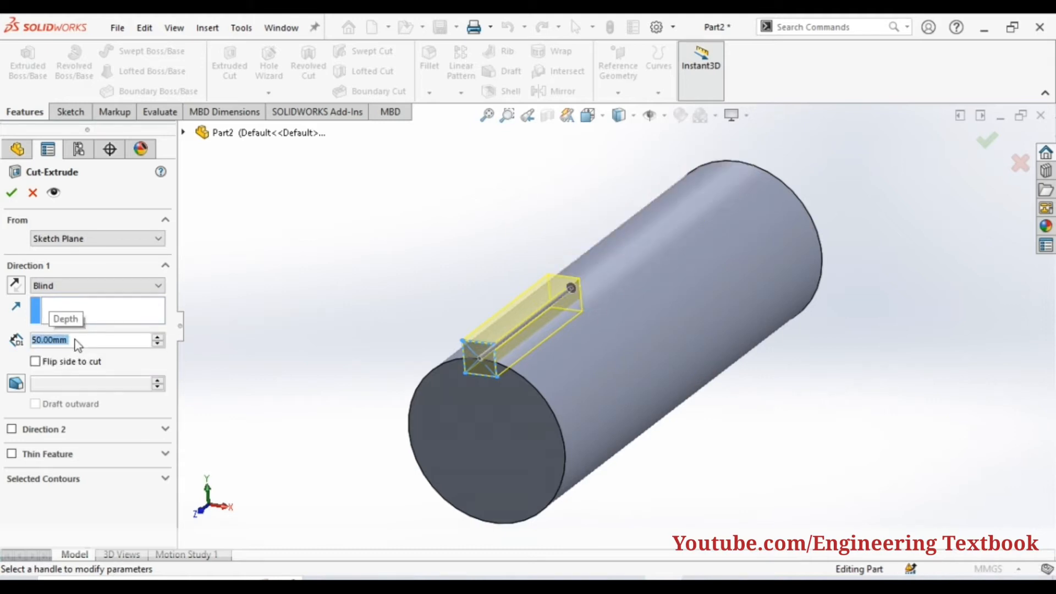
click(11, 194)
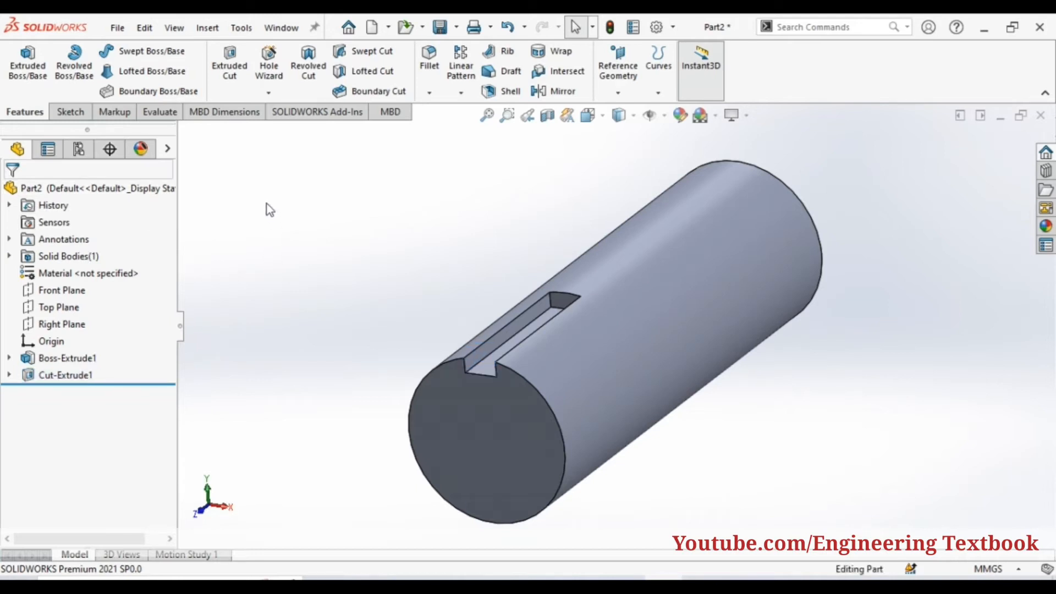
middle_drag(266, 204, 264, 195)
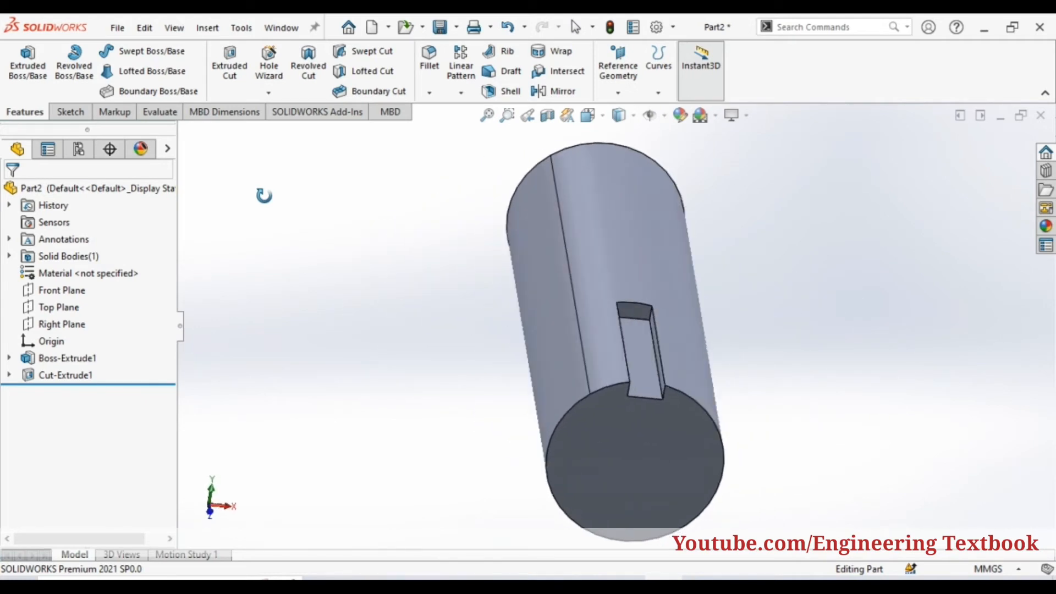
click(604, 118)
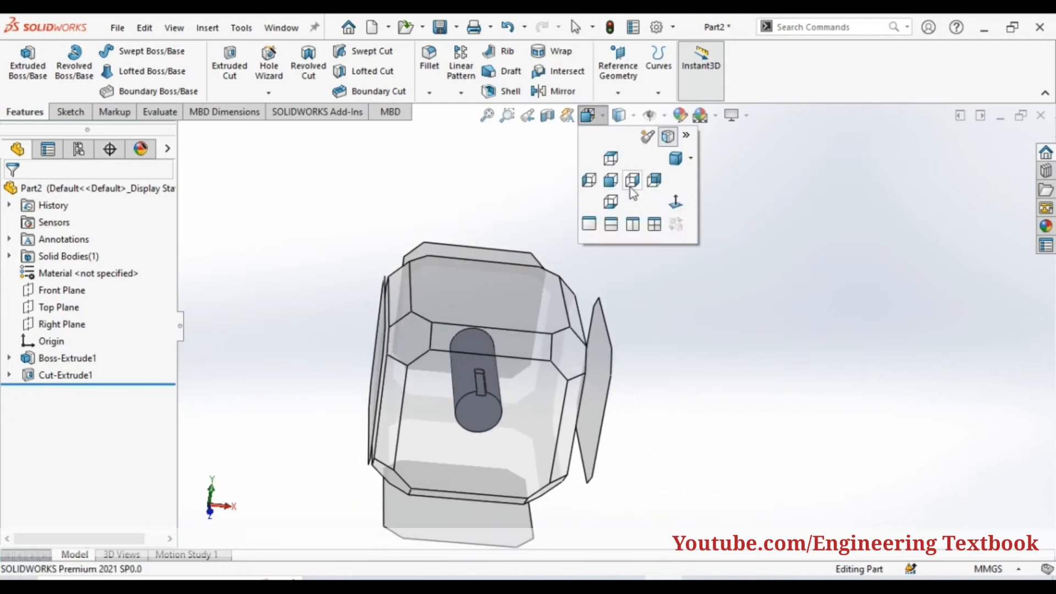
click(632, 181)
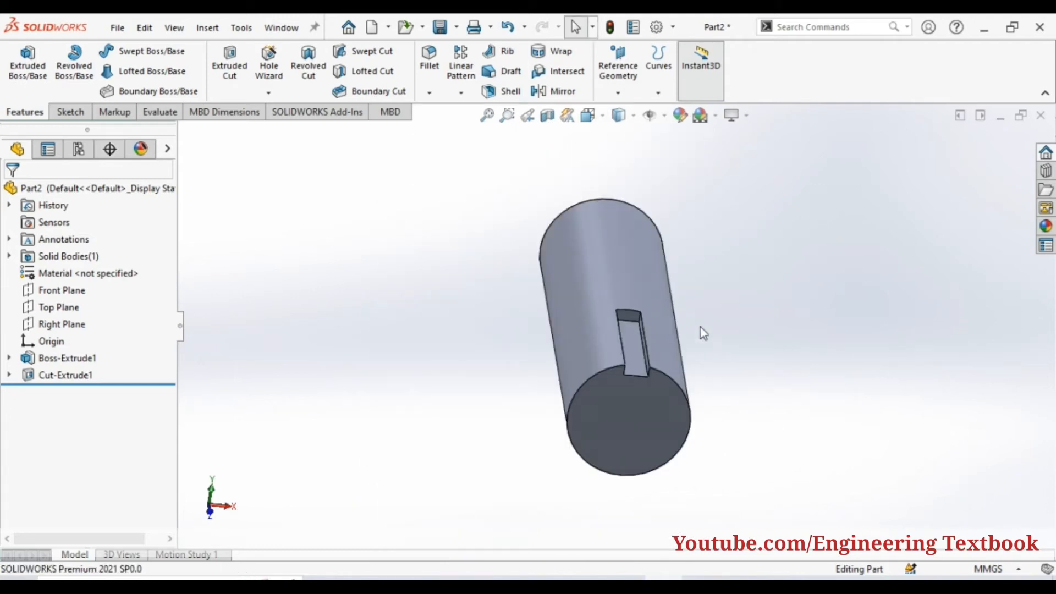
Step: Save the part as SHAFT in the oldhams coupling folder, replacing the existing file
click(114, 31)
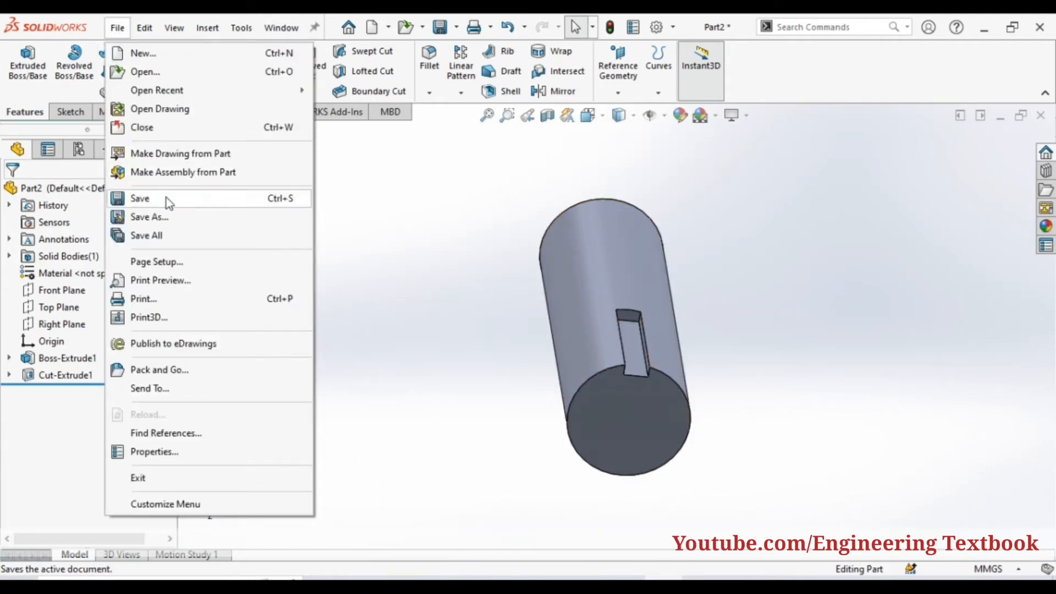
click(164, 213)
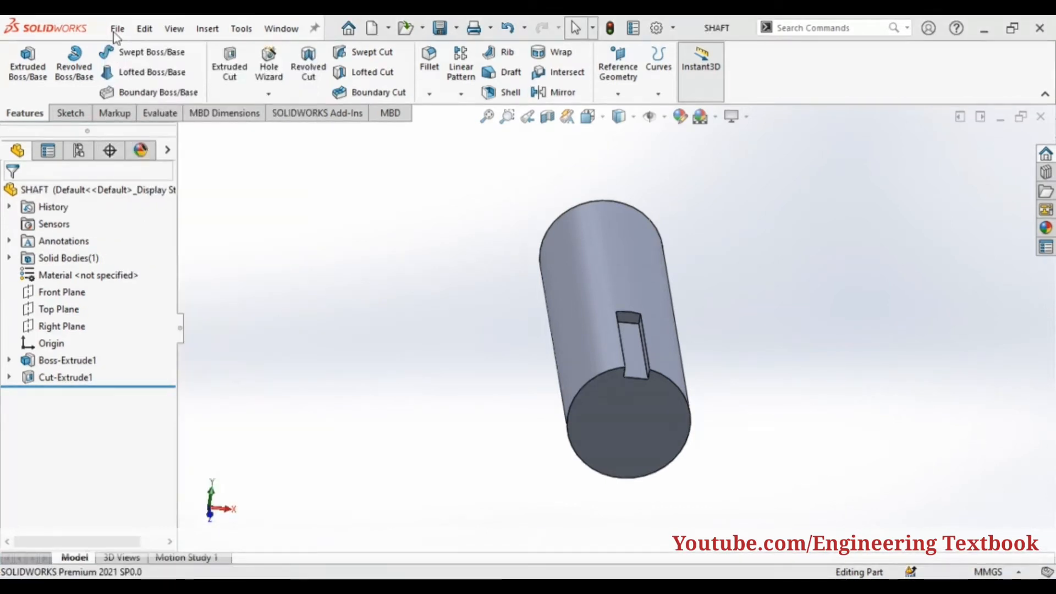
click(114, 30)
click(159, 216)
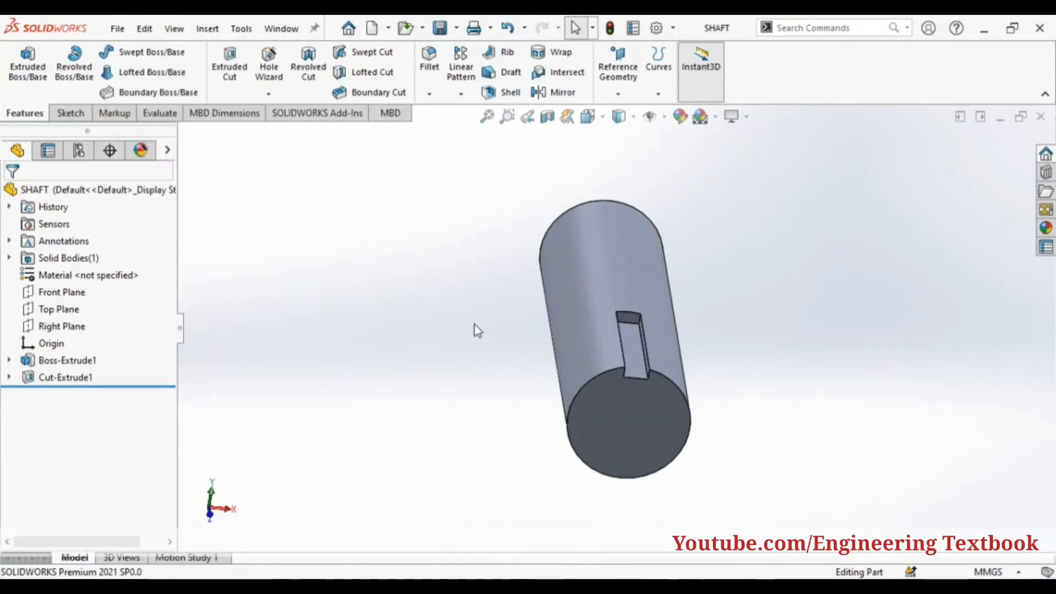
click(421, 321)
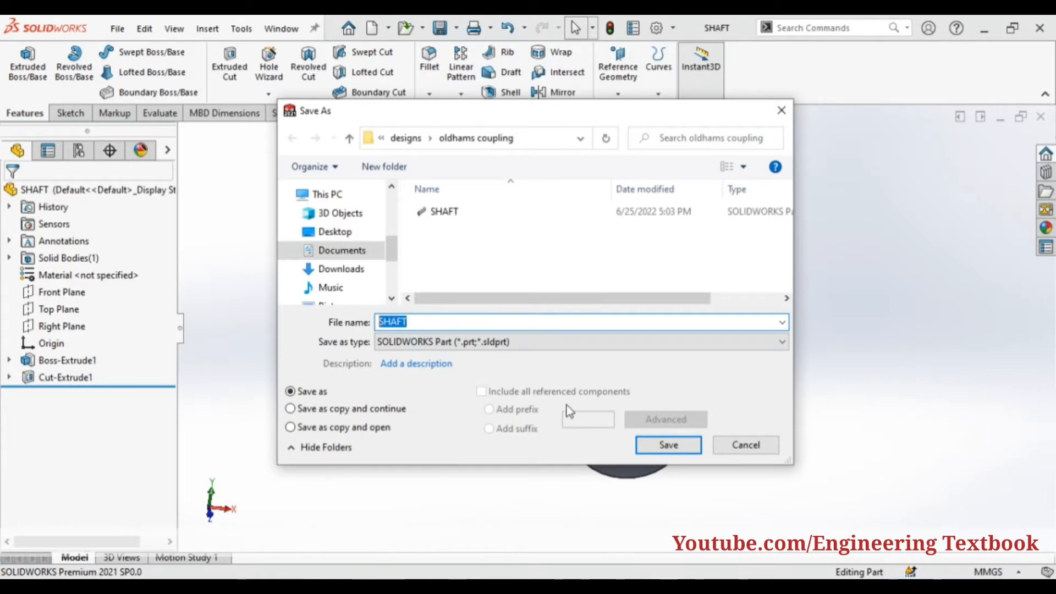
click(657, 449)
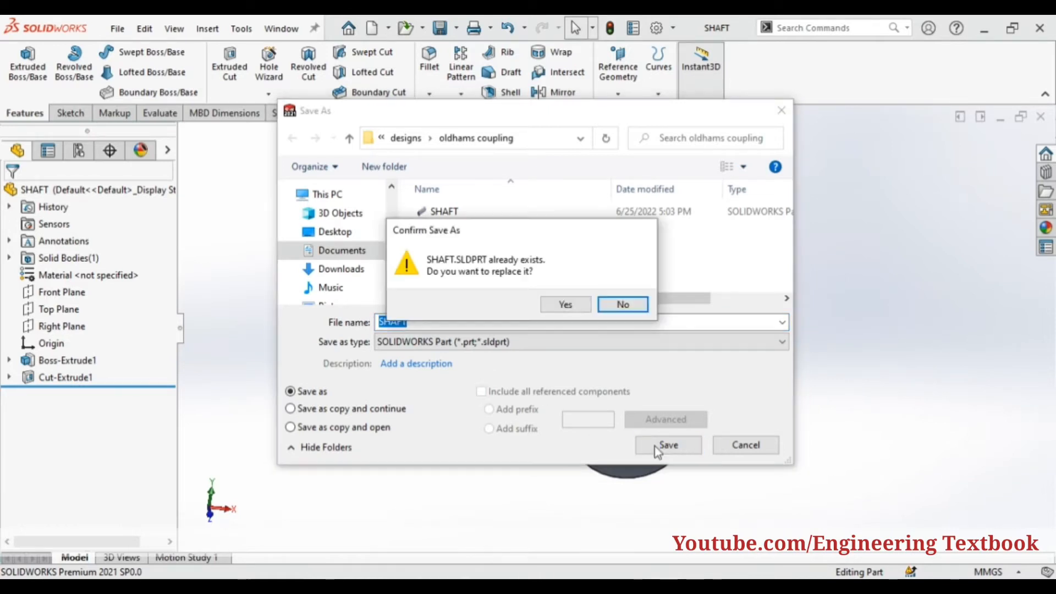
click(565, 306)
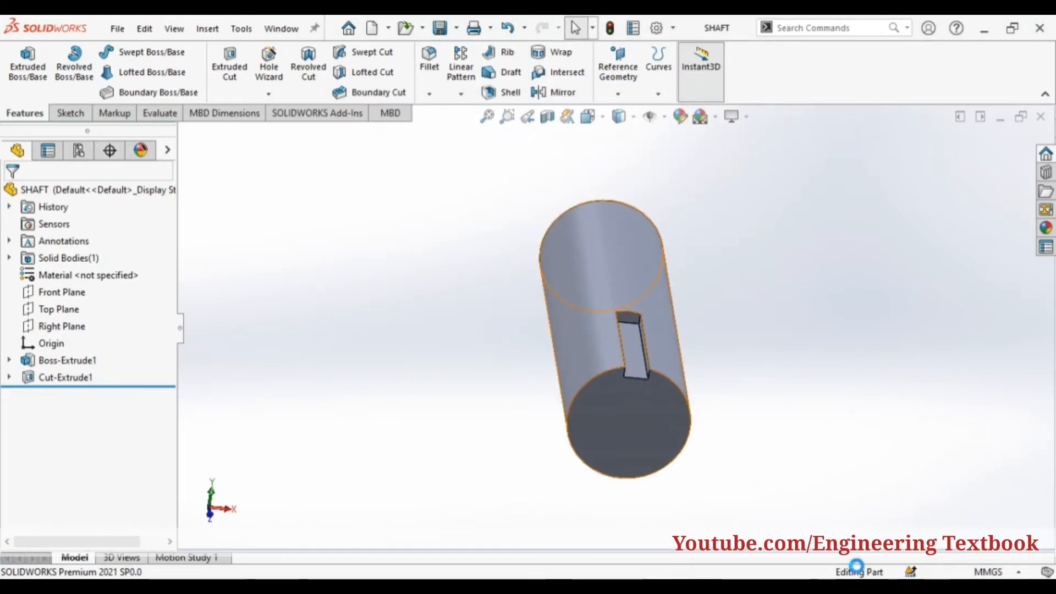
Step: Create a new part document and start a sketch on the Front Plane
click(263, 29)
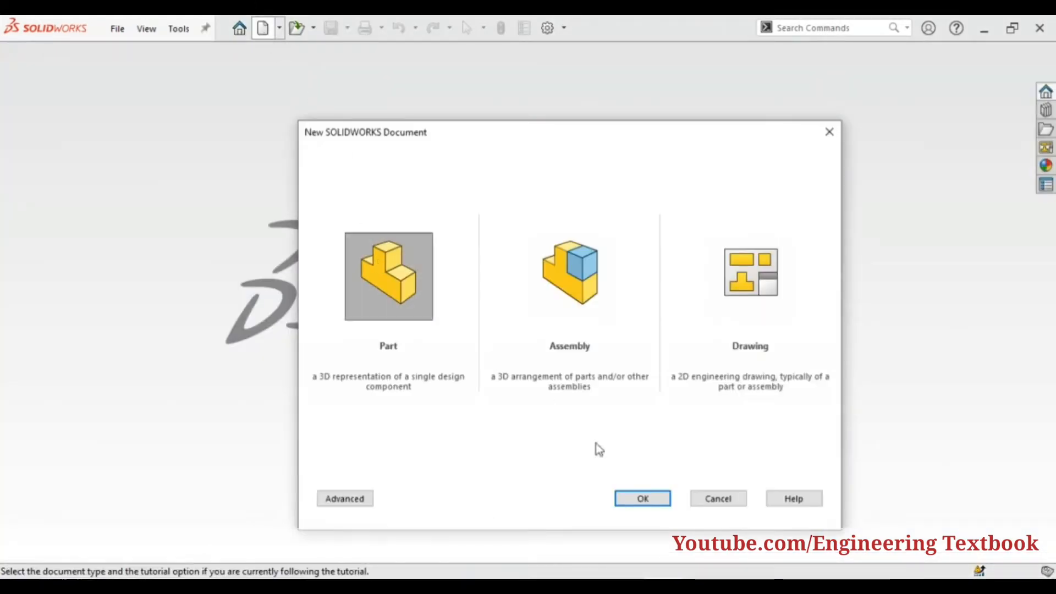
click(665, 501)
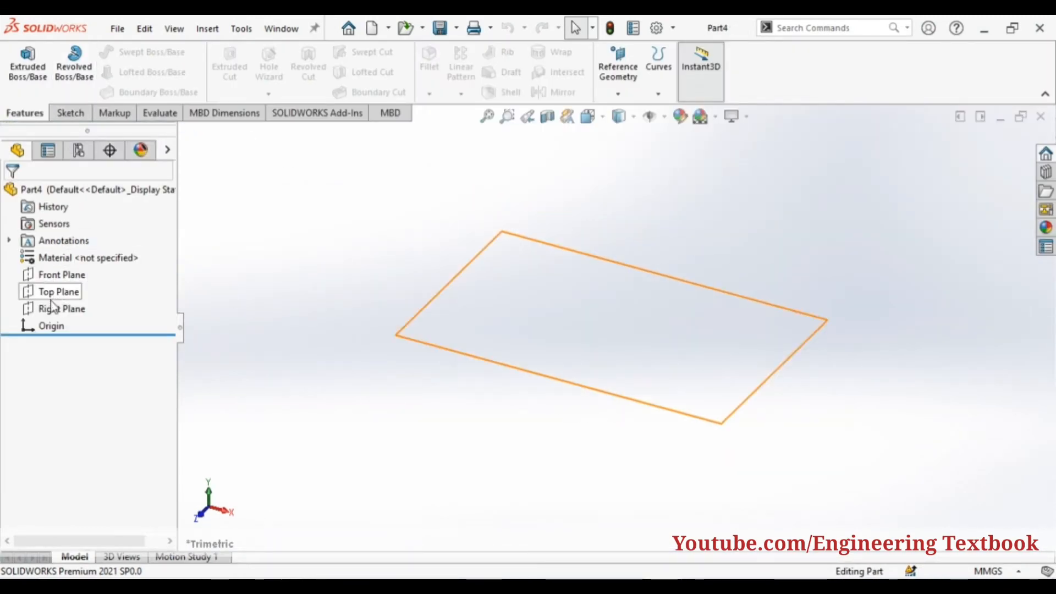
click(58, 275)
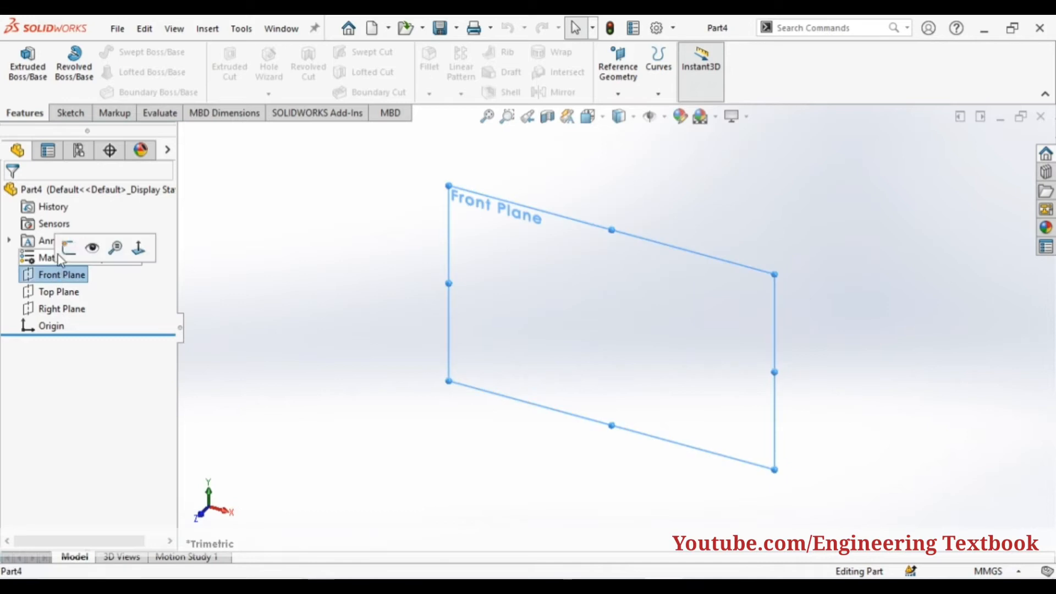
click(61, 244)
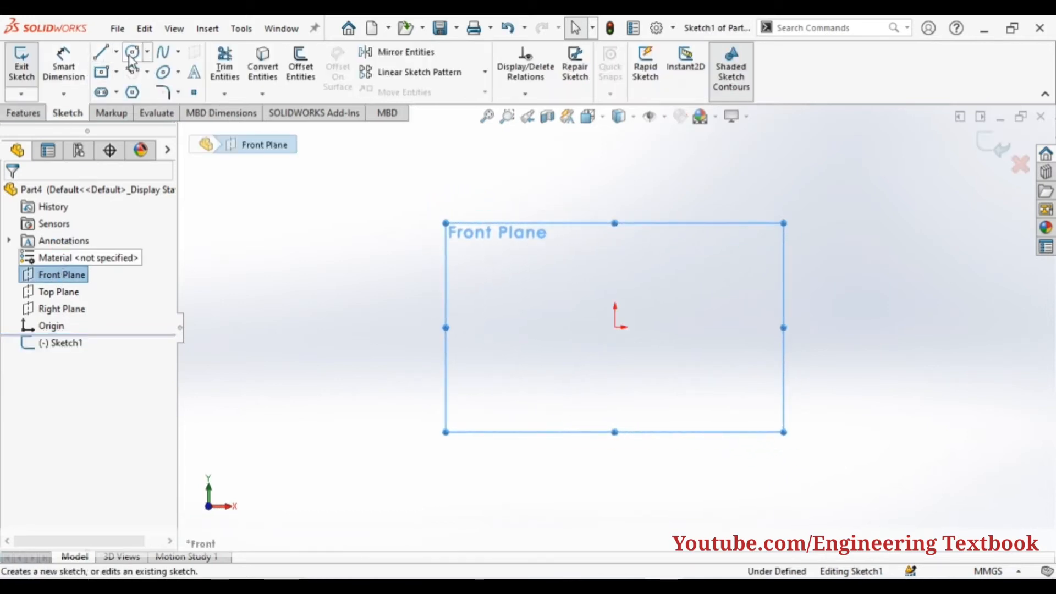
Step: Sketch two concentric circles centred on the origin, the inner one about 77 mm in diameter
click(133, 53)
click(616, 328)
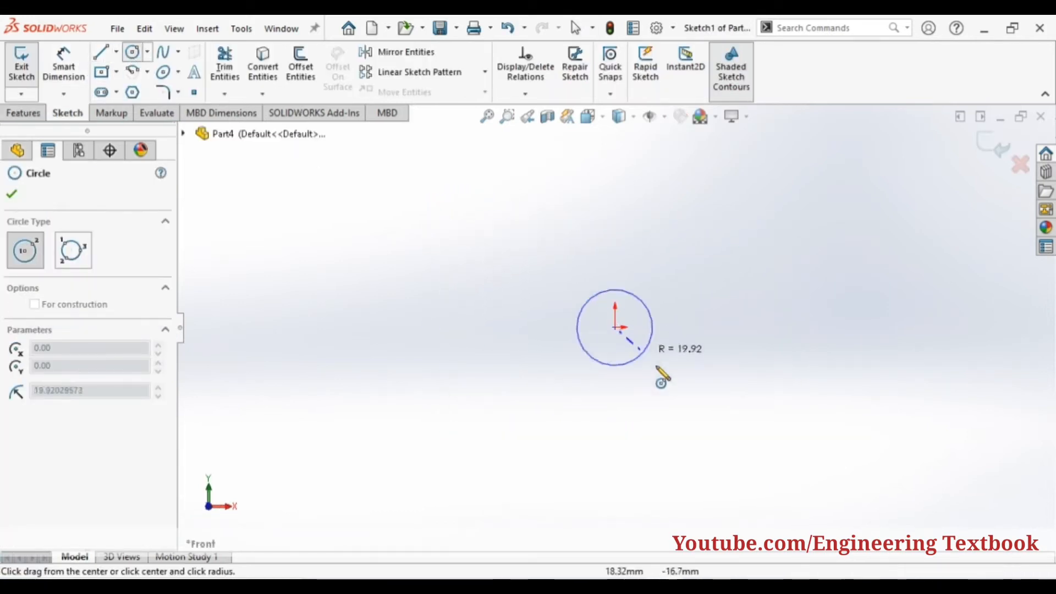
click(672, 388)
click(616, 327)
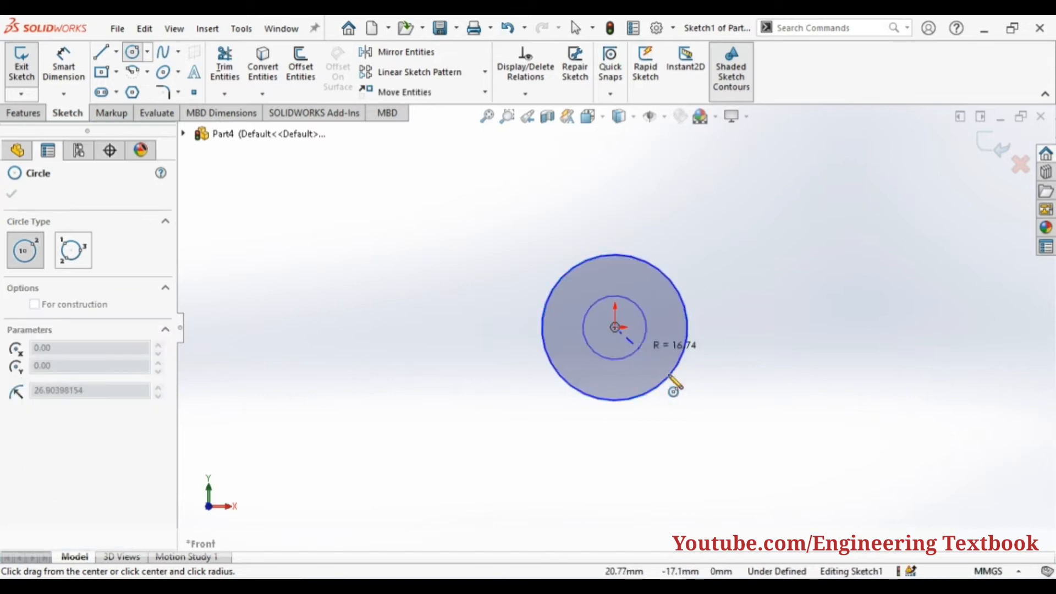
click(735, 429)
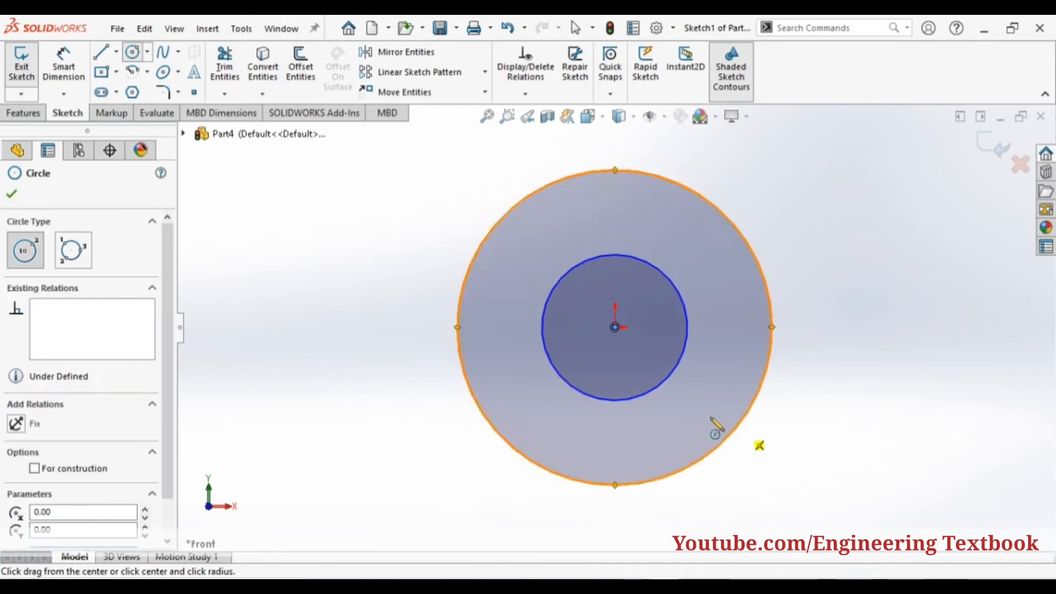
Step: Dimension the inner circle to 50 mm and the outer circle to 100 mm in diameter
click(56, 82)
click(685, 360)
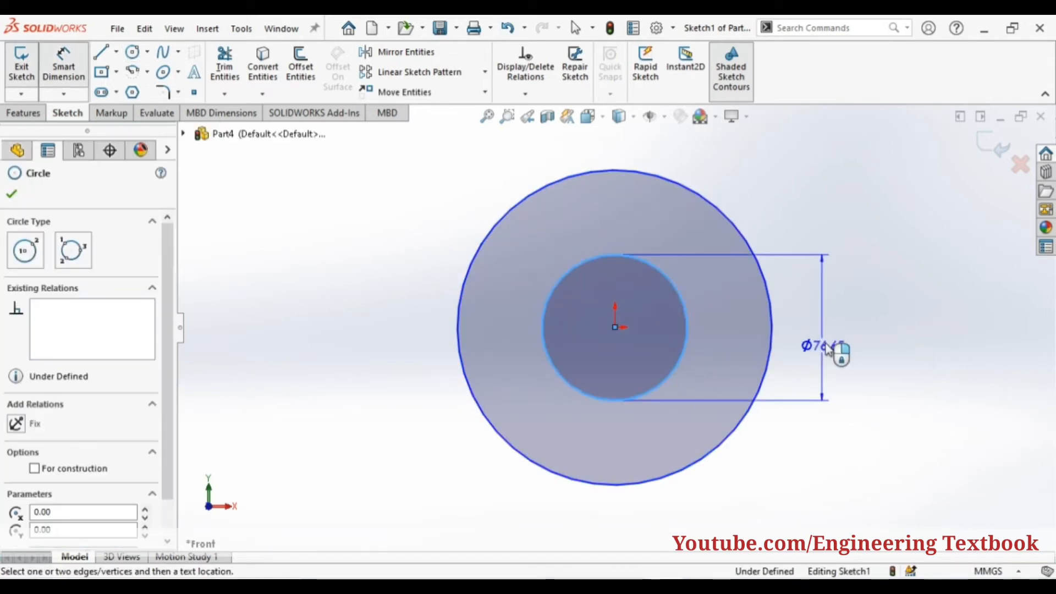
click(841, 333)
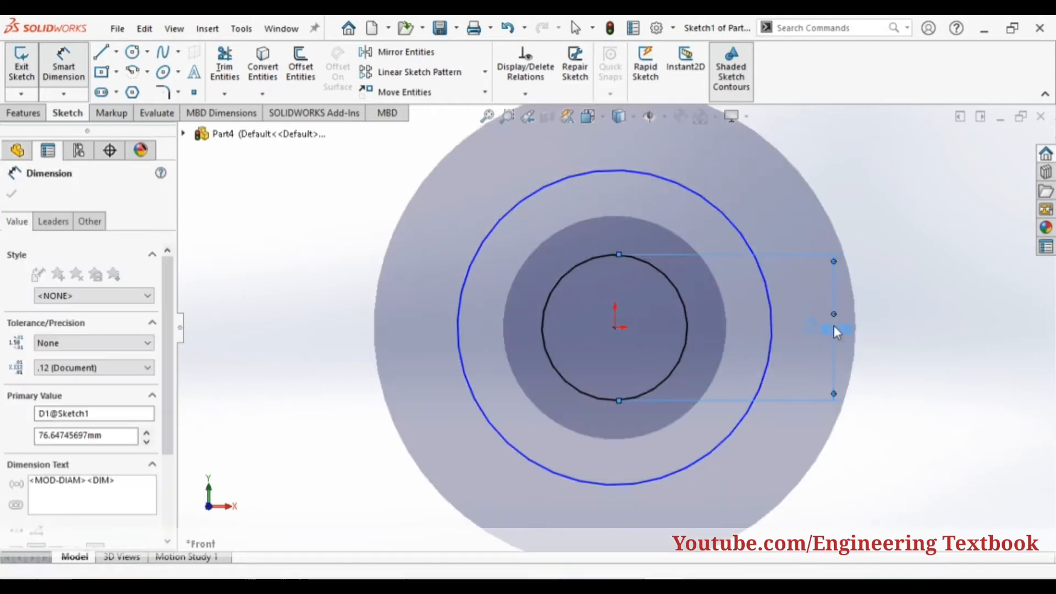
text(50)
key(Return)
click(775, 335)
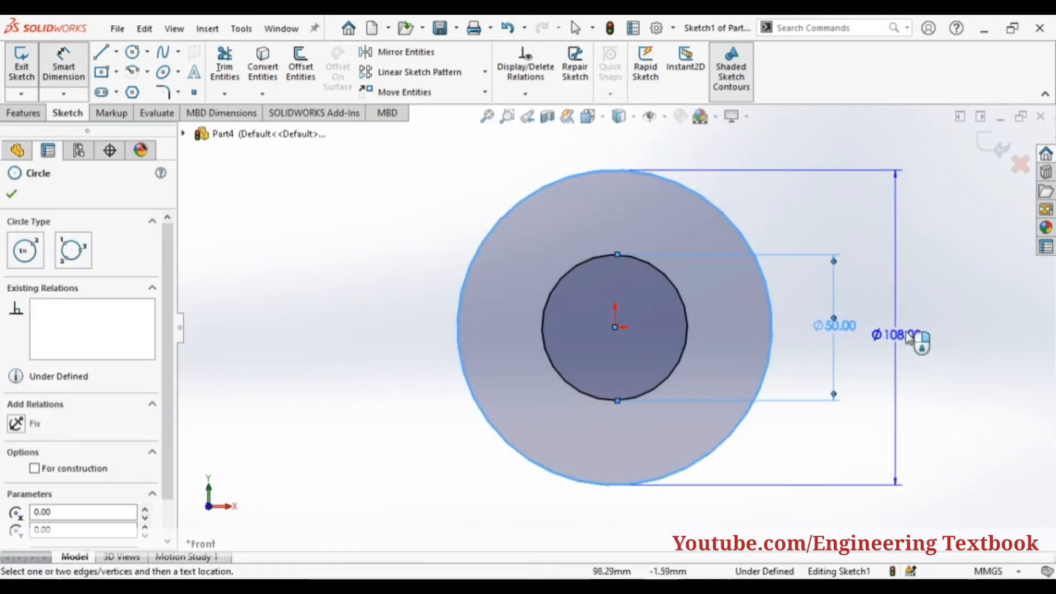
click(913, 330)
text(100)
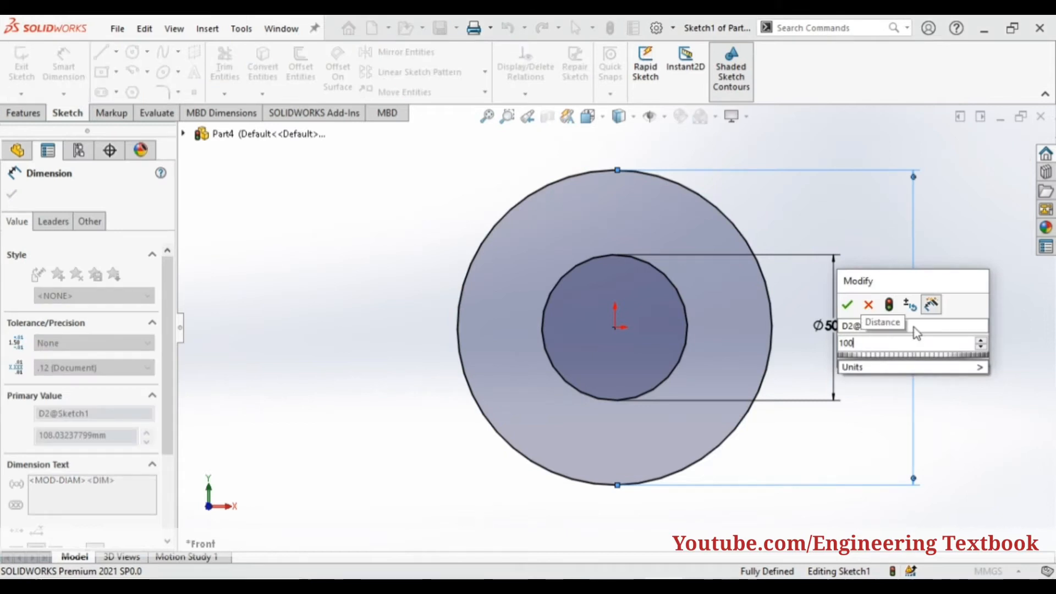
key(Return)
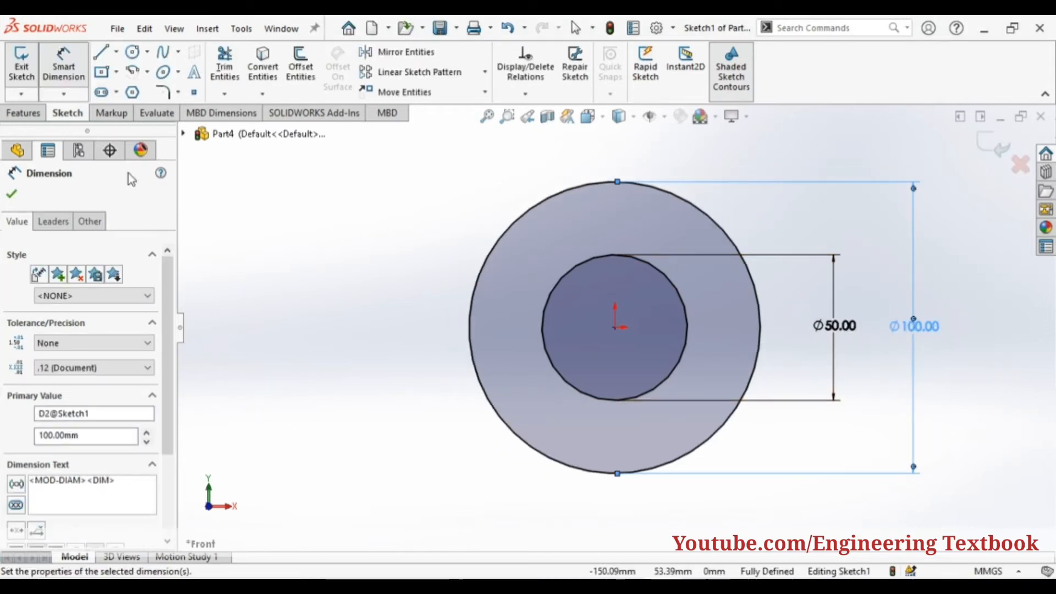
Step: Exit the sketch and extrude the ring profile to a blind depth of 50 mm
click(12, 194)
click(21, 61)
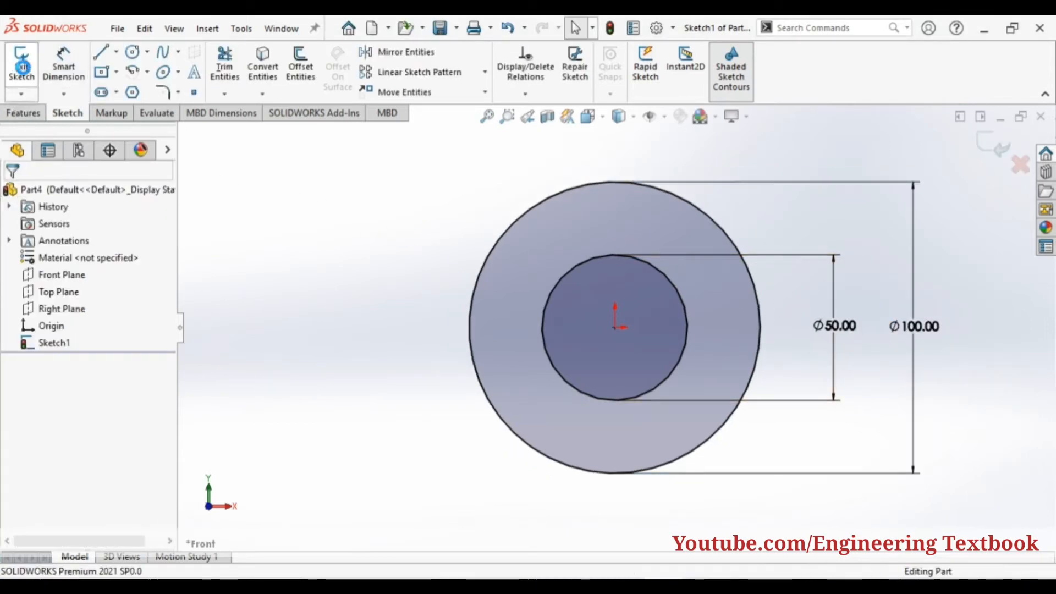
click(28, 76)
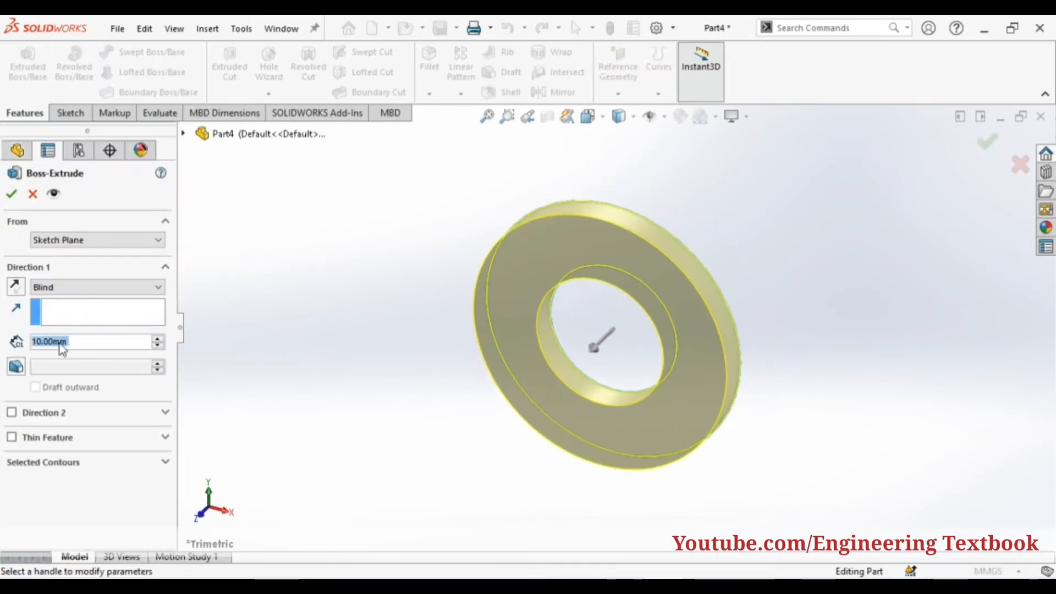
text(50)
key(Return)
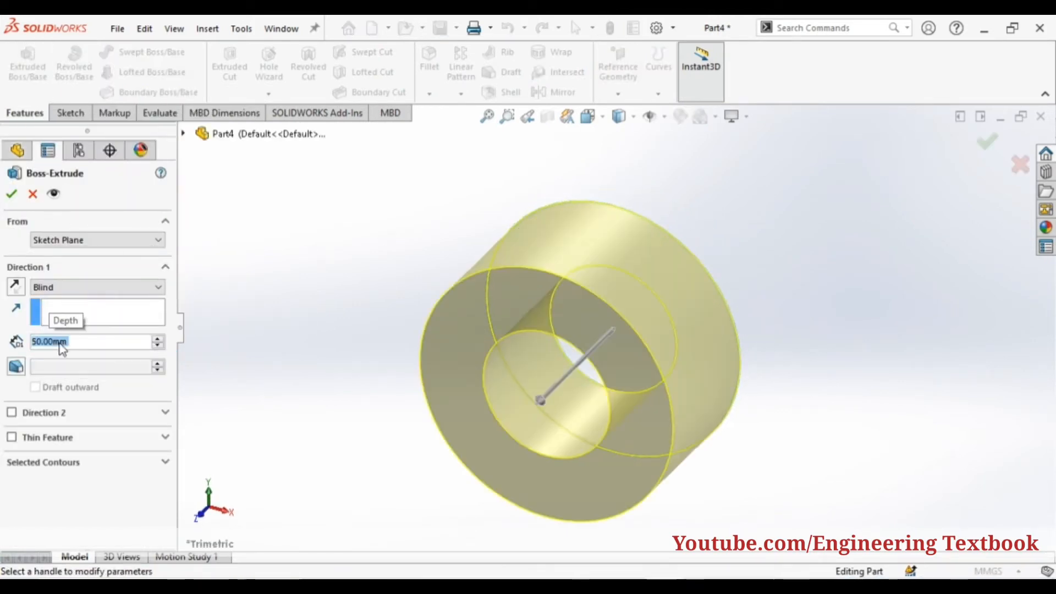
click(13, 196)
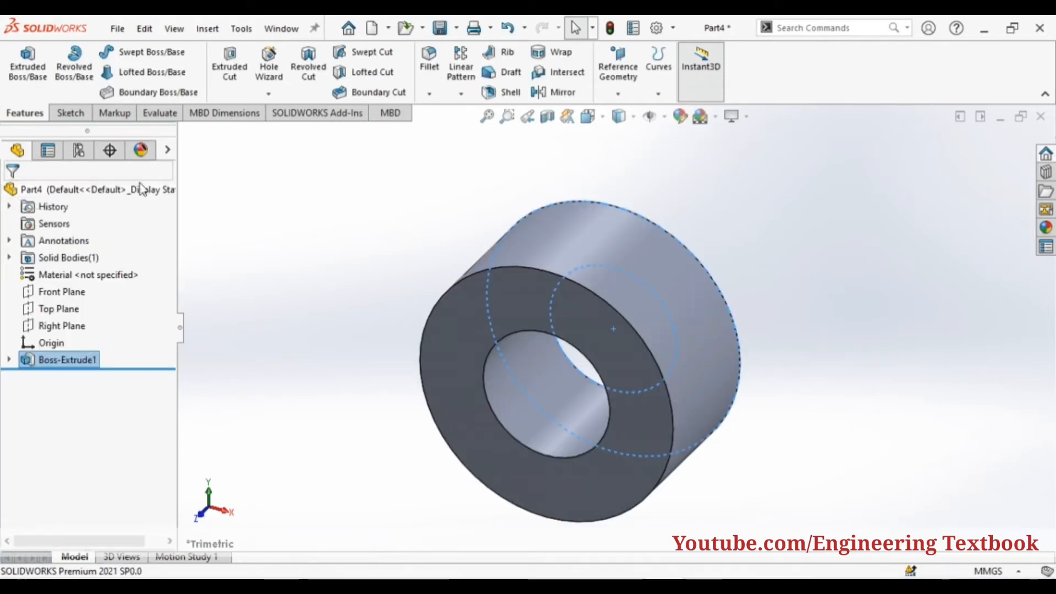
Step: Start a sketch on the ring's front face and draw a center rectangle about 19 by 12 mm centred on the bore's top point
right_click(476, 311)
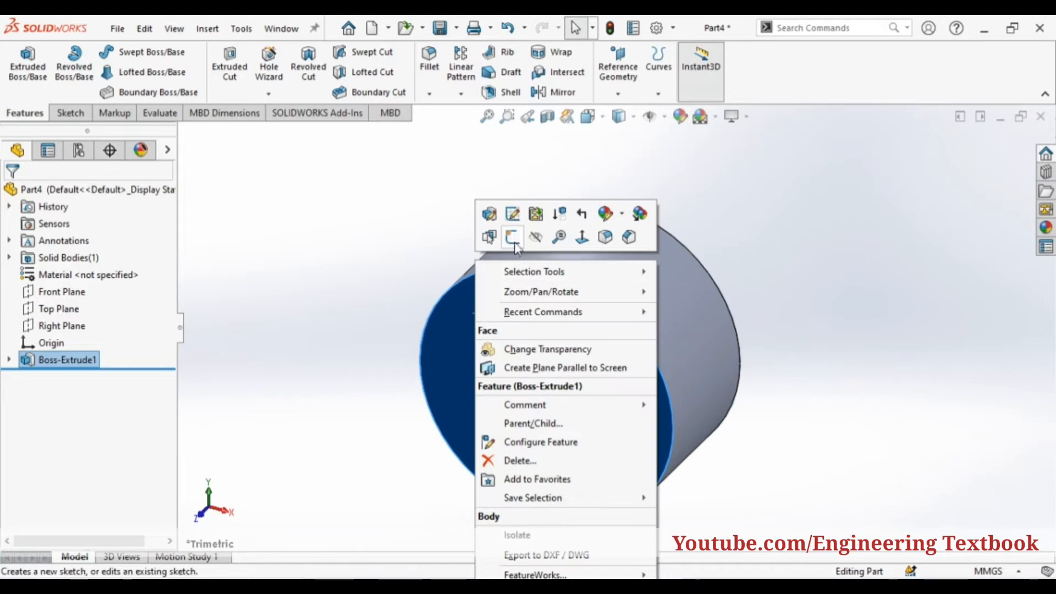
click(513, 237)
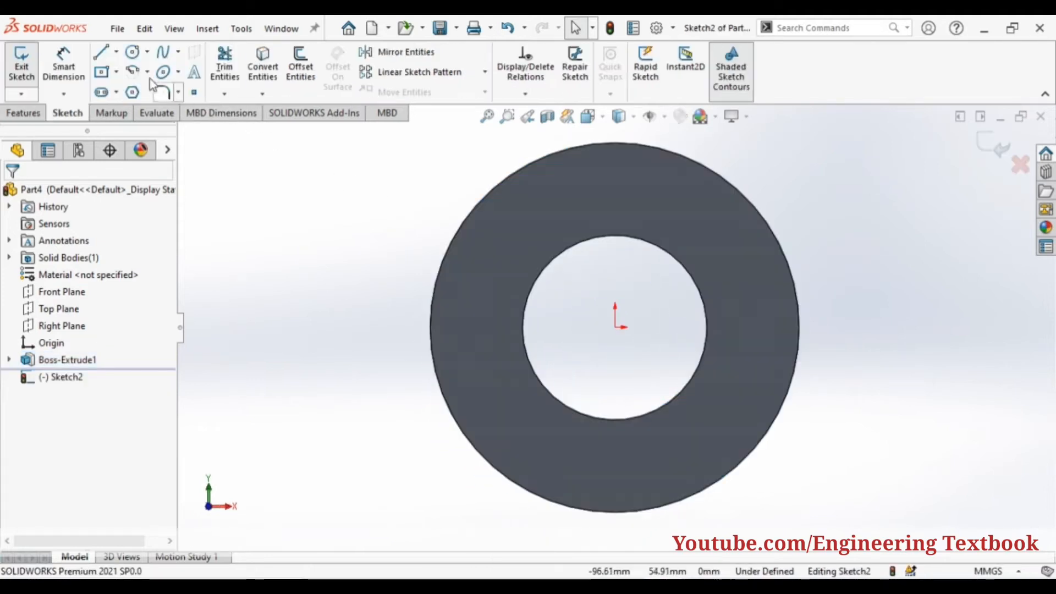
click(116, 72)
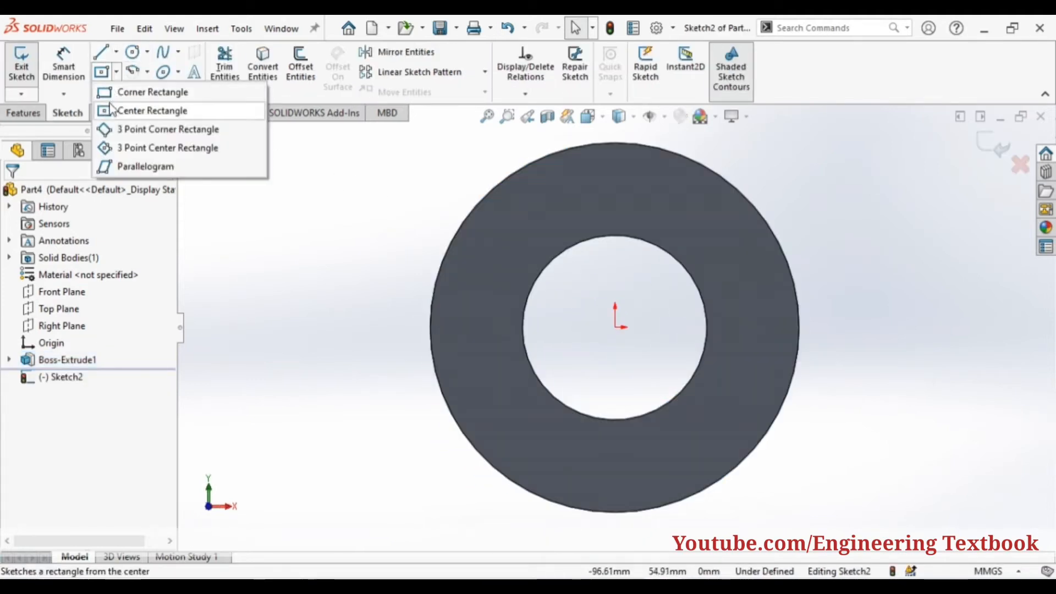
click(111, 112)
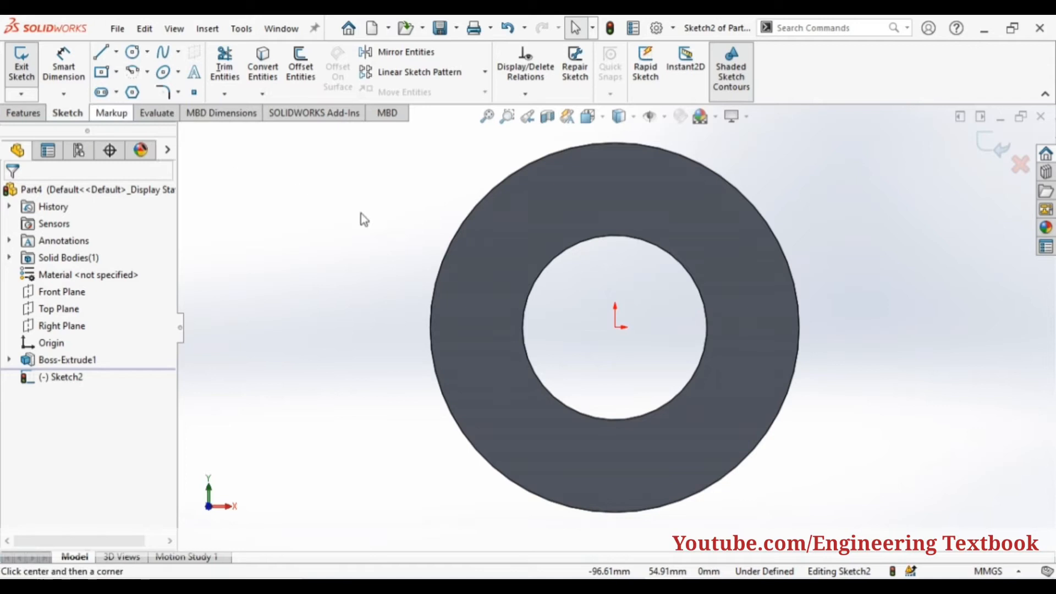
click(615, 236)
click(650, 257)
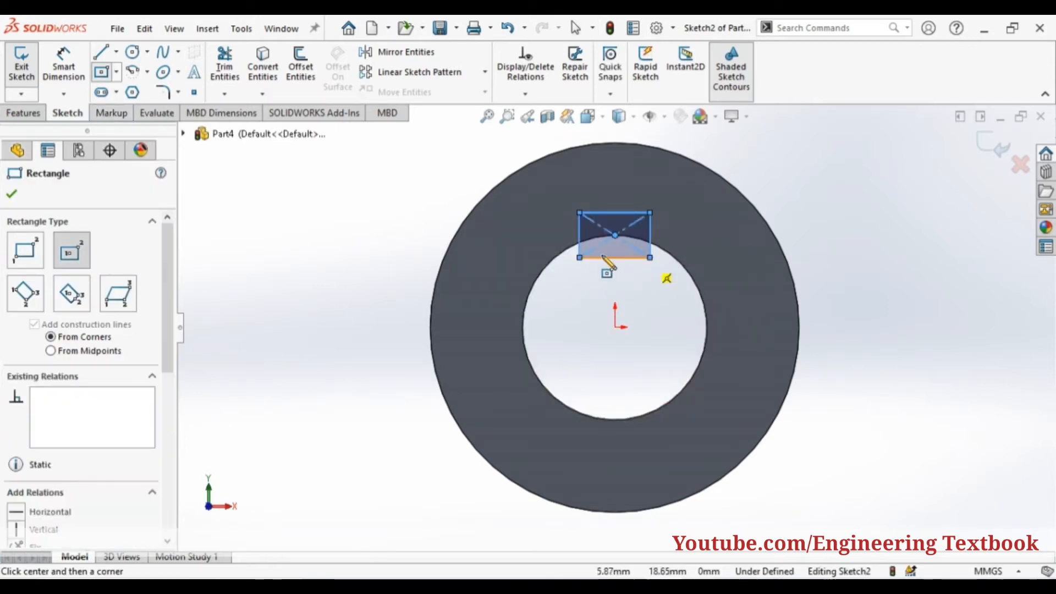
Step: Dimension the rectangle at the bore's top edge to 10 mm high and 10 mm wide
click(79, 84)
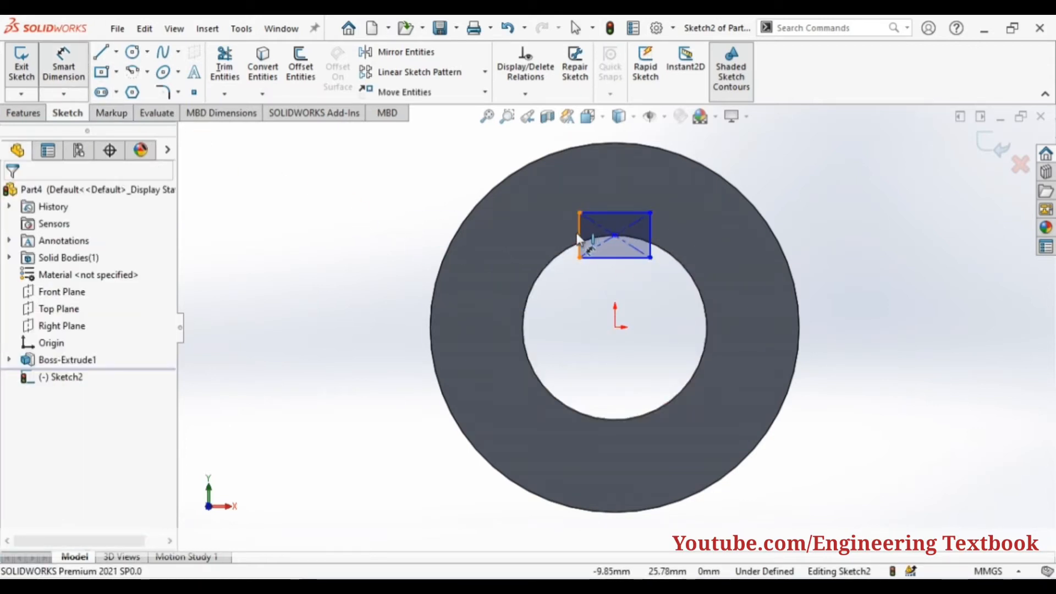
click(578, 231)
click(554, 237)
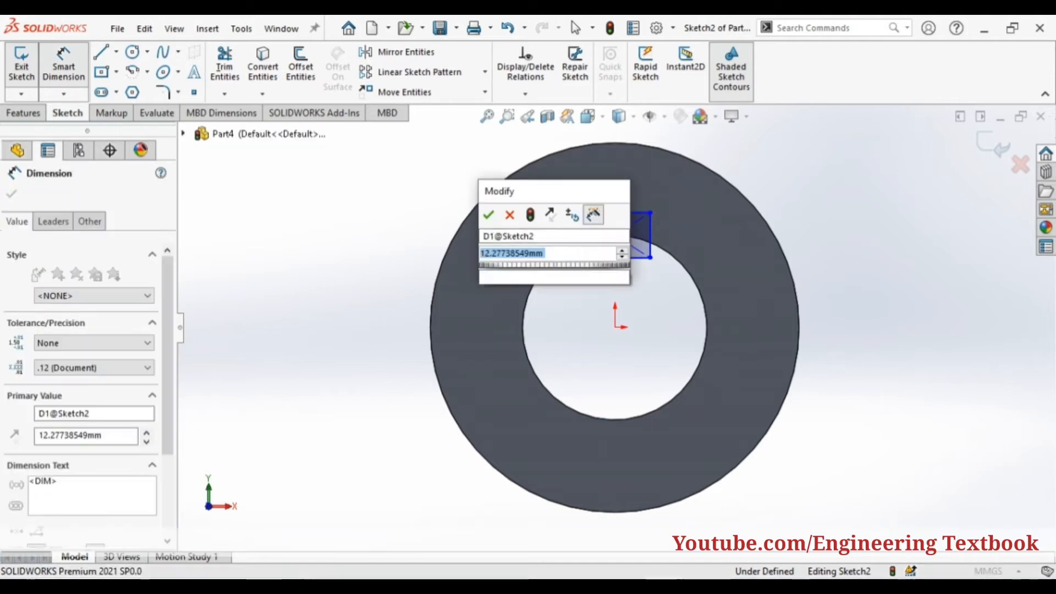
key(Return)
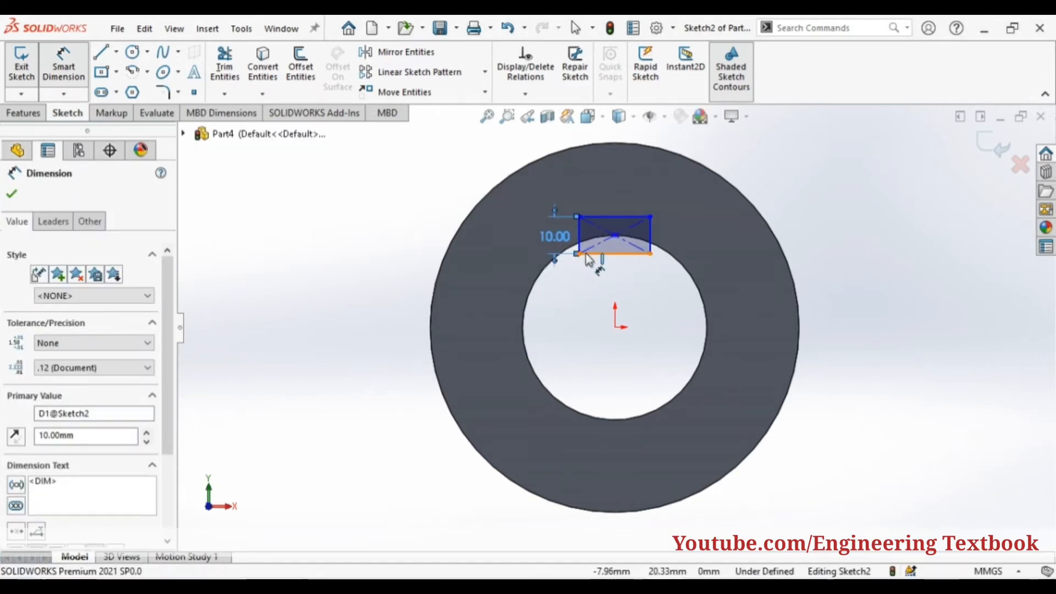
click(596, 253)
click(605, 289)
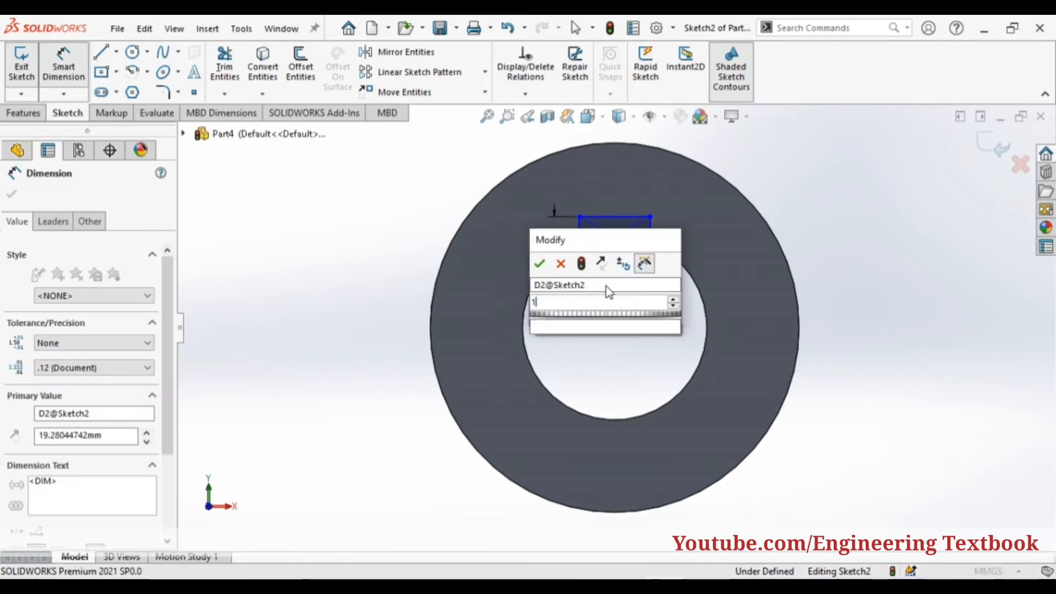
key(Return)
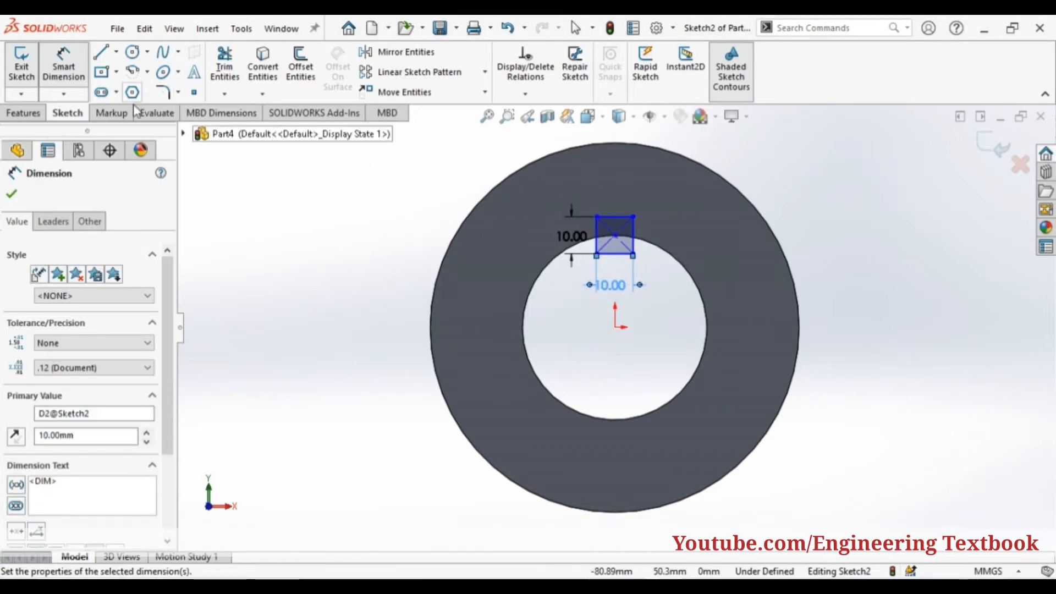
click(16, 196)
Step: Exit the sketch and cut-extrude the square Through All to form a keyway along the bore
click(22, 65)
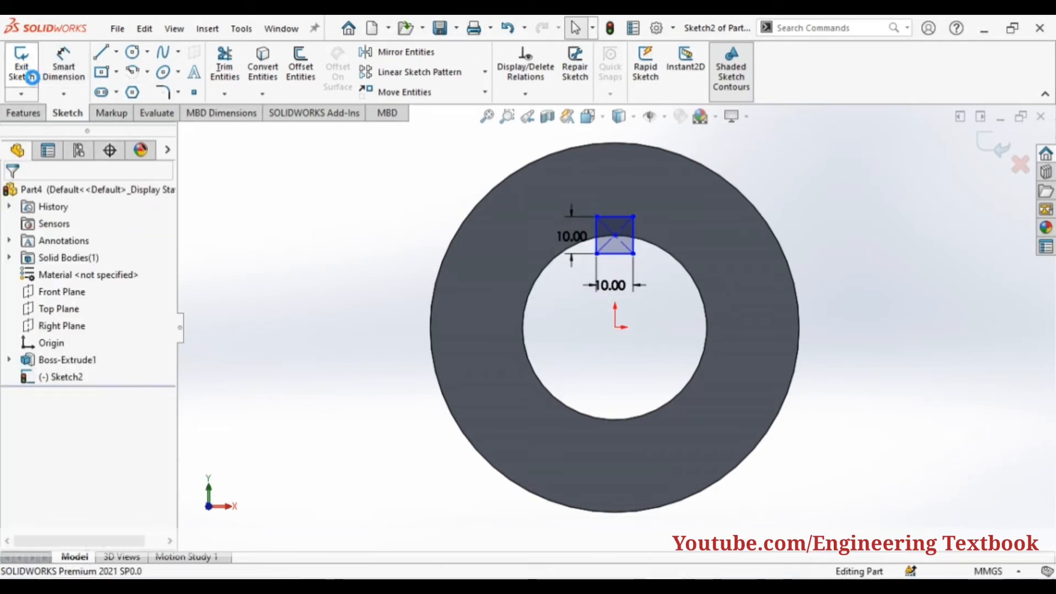
click(237, 65)
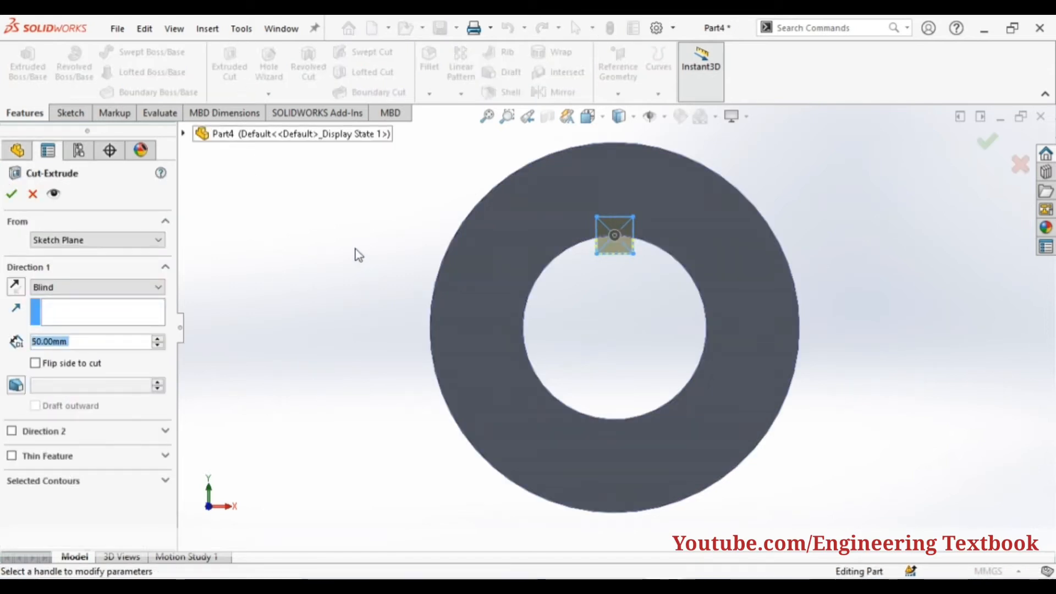
click(80, 286)
click(77, 310)
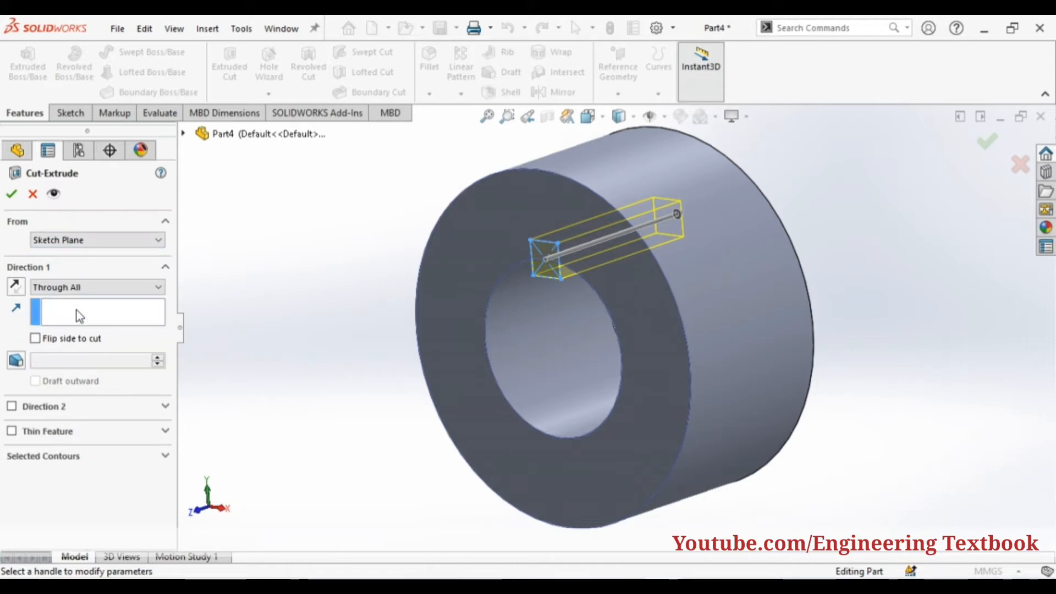
click(11, 194)
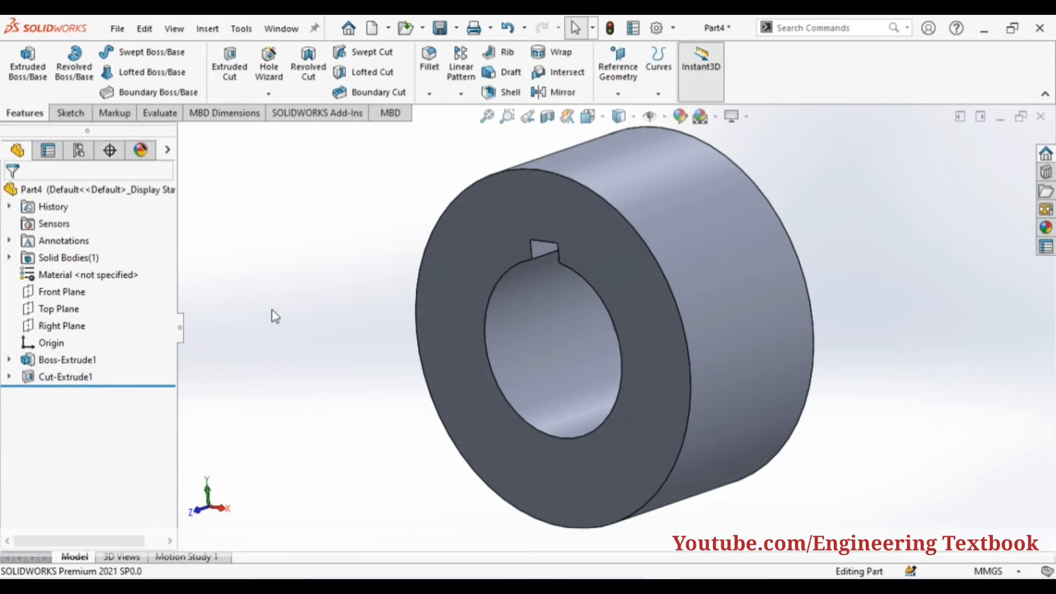
middle_drag(260, 286, 423, 258)
click(579, 255)
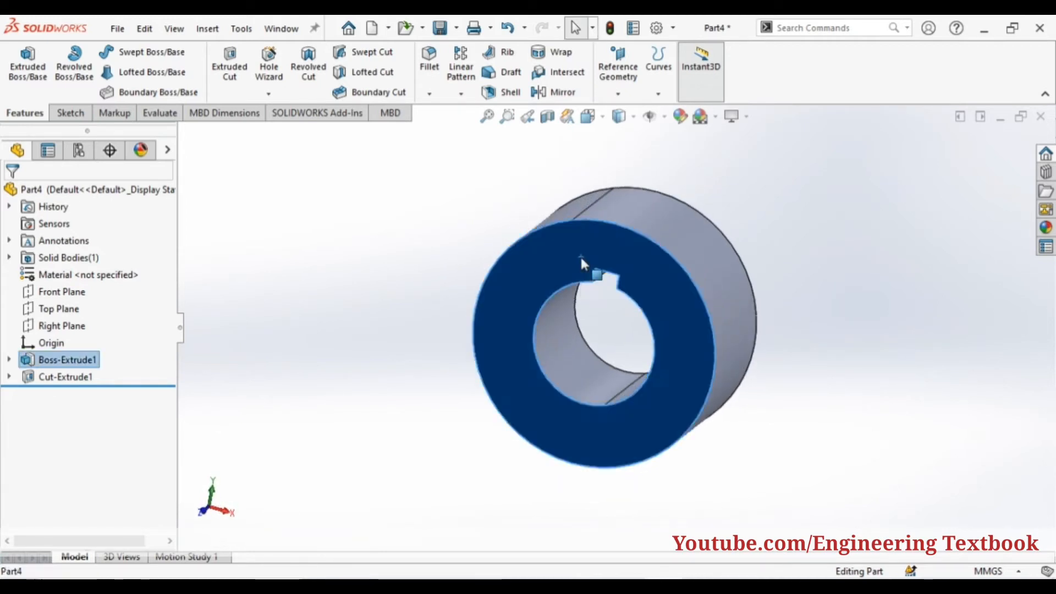
right_click(580, 255)
click(618, 236)
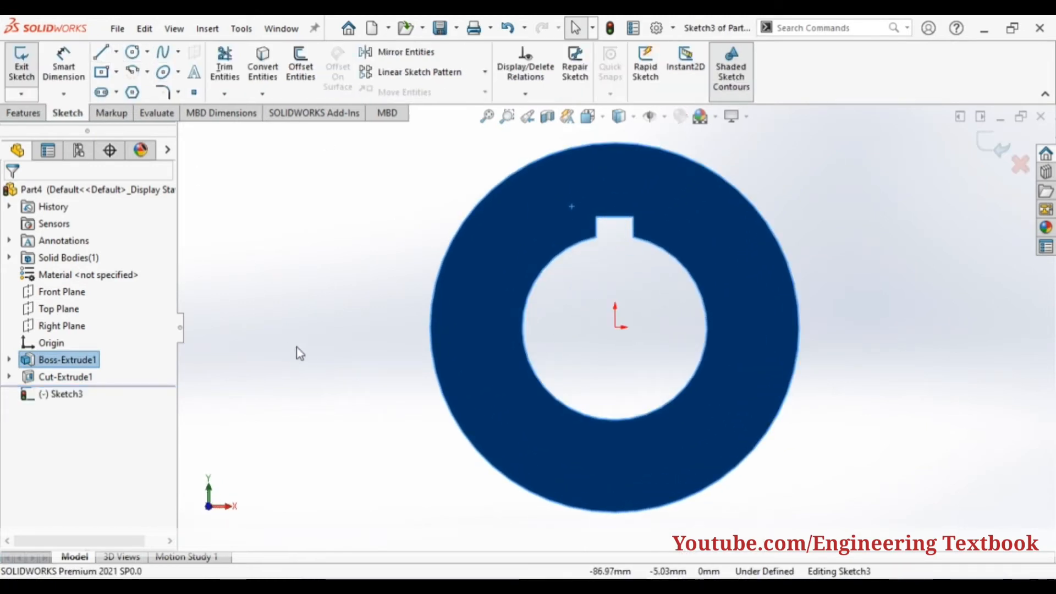
scroll(381, 372, up, 1)
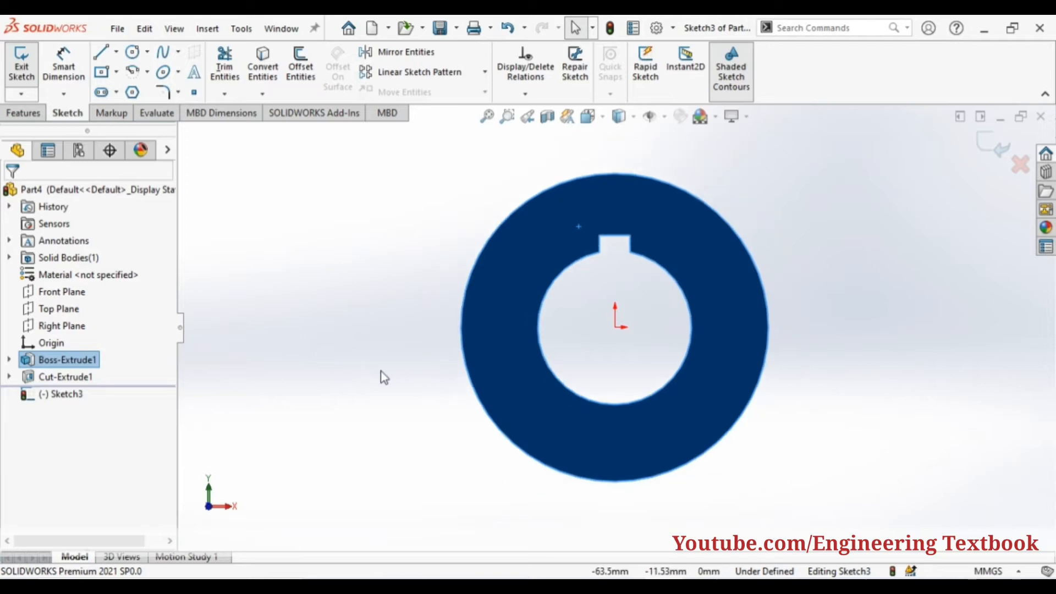
scroll(383, 378, up, 1)
middle_drag(380, 366, 371, 312)
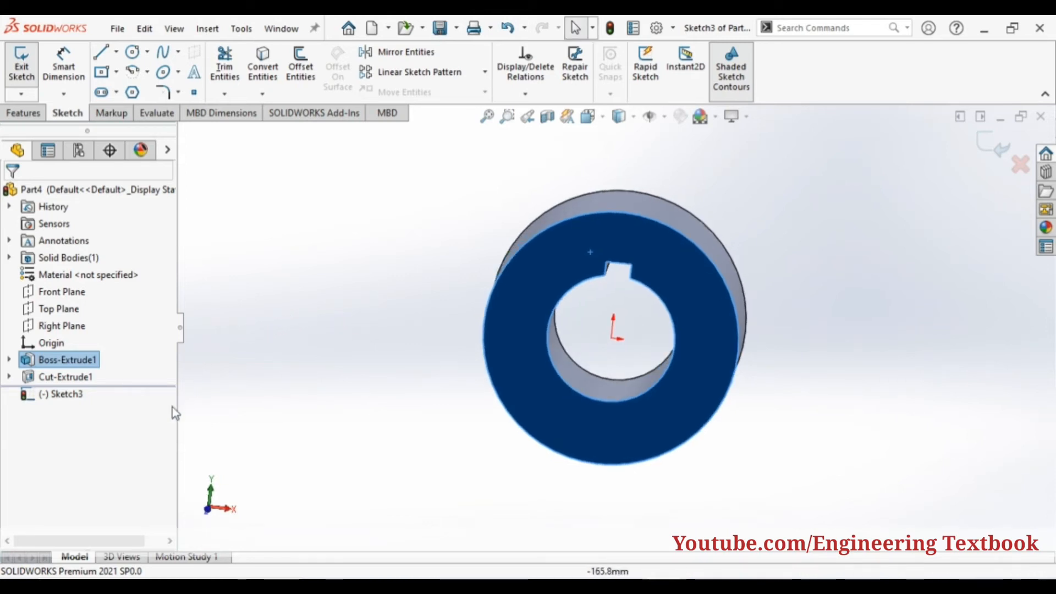
right_click(545, 263)
click(471, 254)
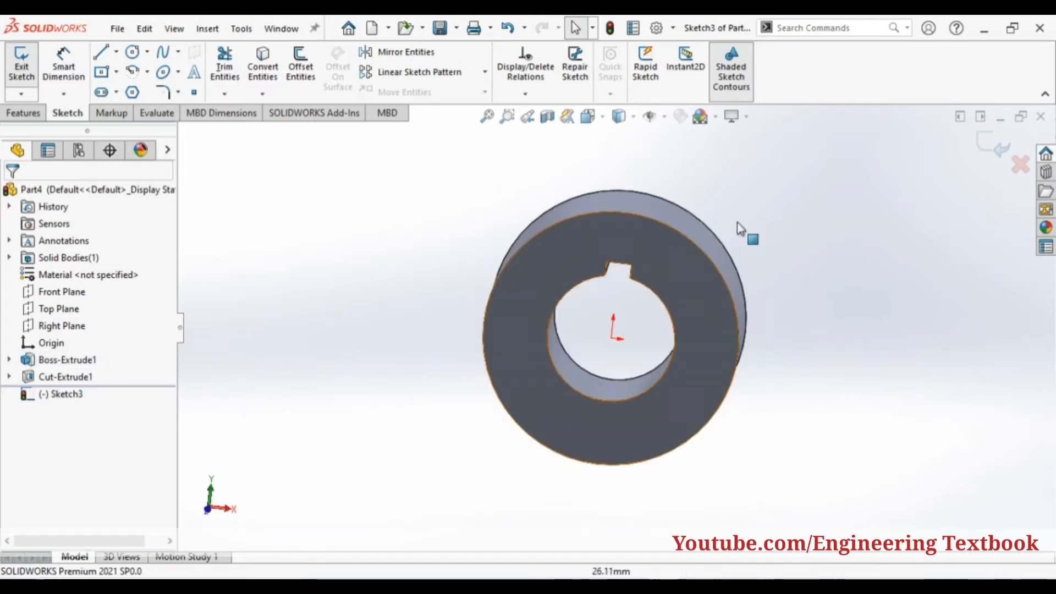
key(ctrl+z)
Step: Start a sketch on the keyed hub's front face and draw a circle centred on the origin, larger than the hub's outer edge
right_click(552, 285)
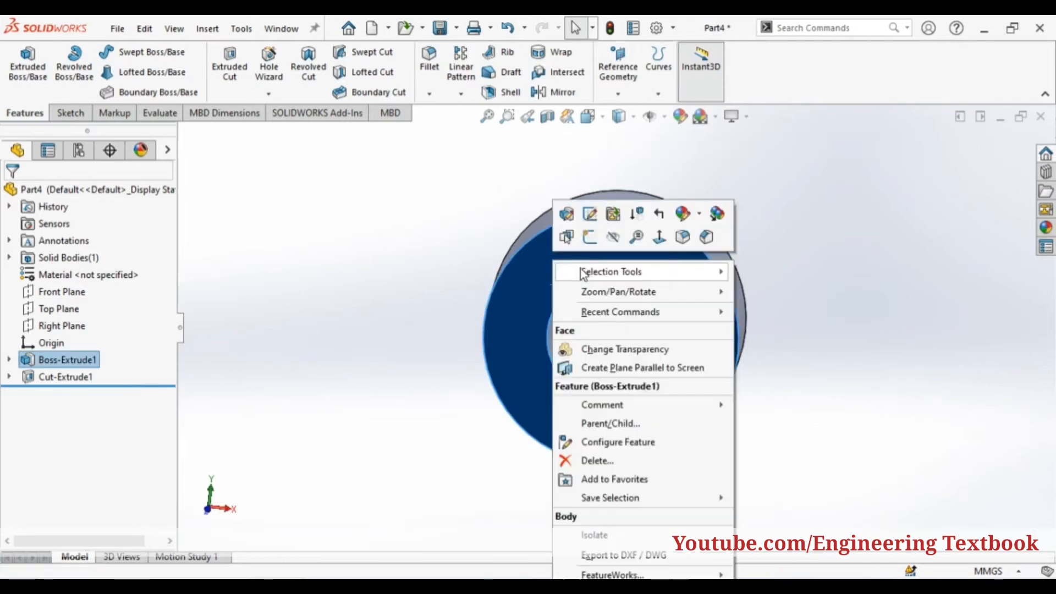
click(589, 238)
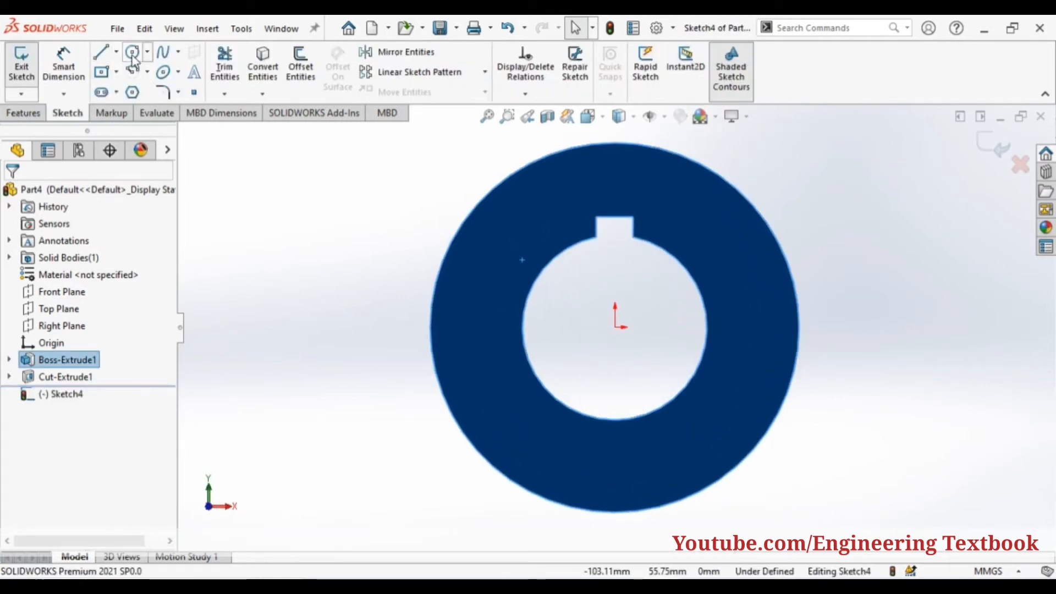
click(132, 52)
click(615, 327)
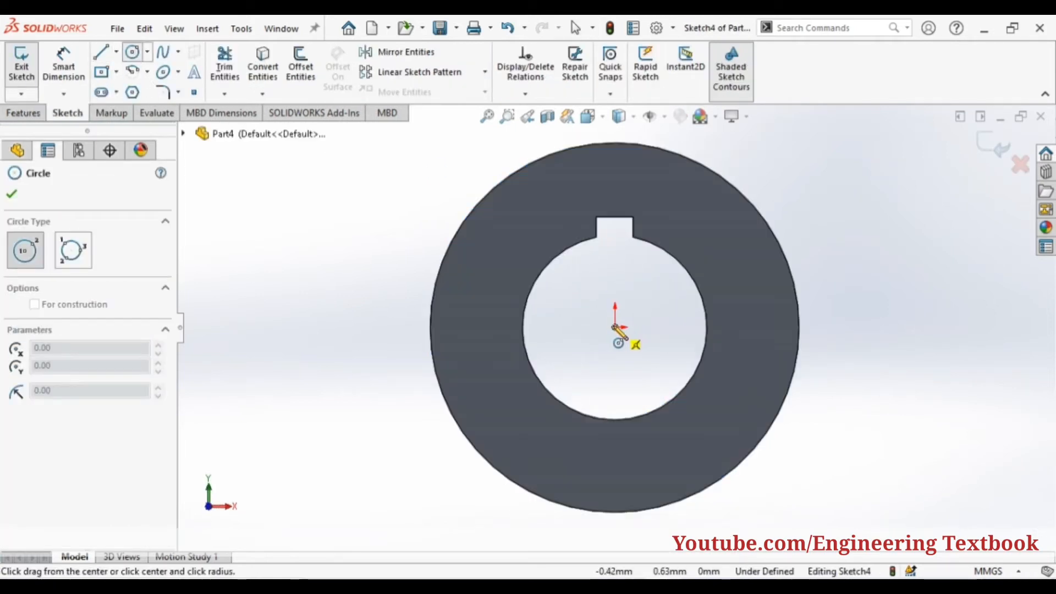
click(884, 455)
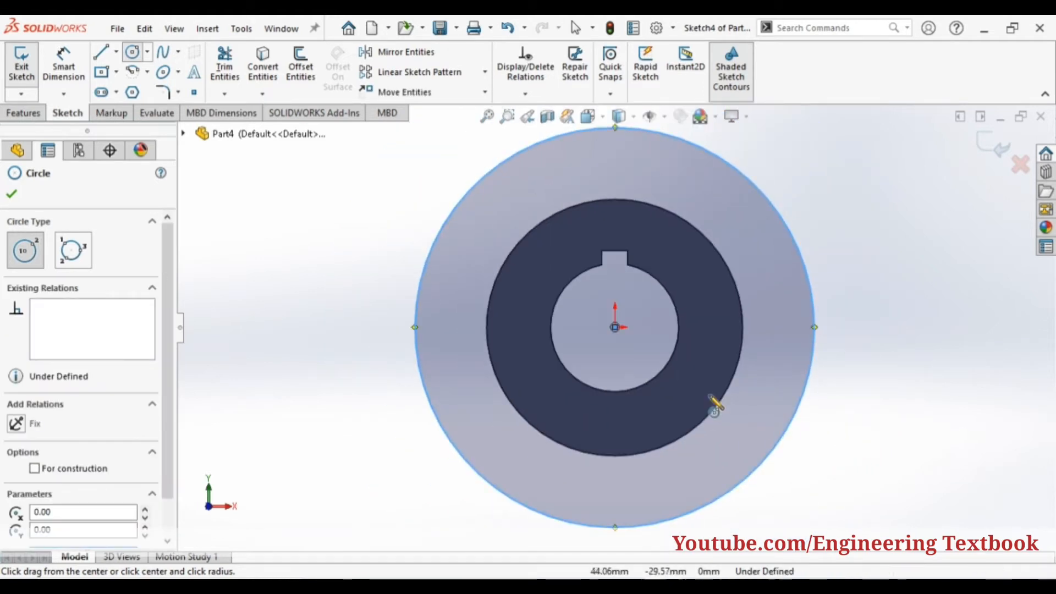
Step: Dimension the large circle around the hub to a diameter of 75+75 (150 mm) and exit the sketch
click(13, 192)
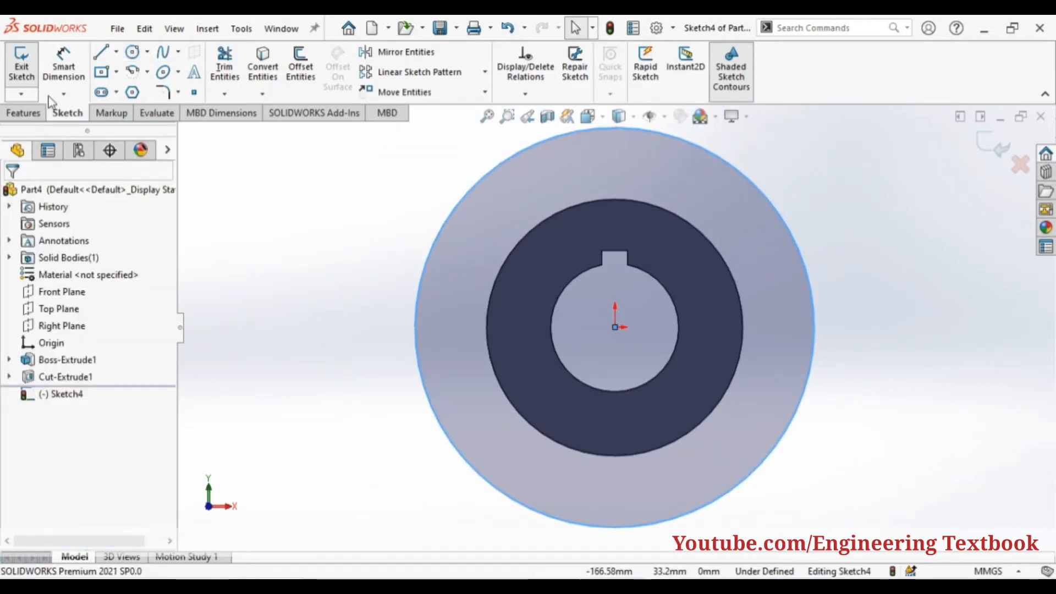
click(63, 63)
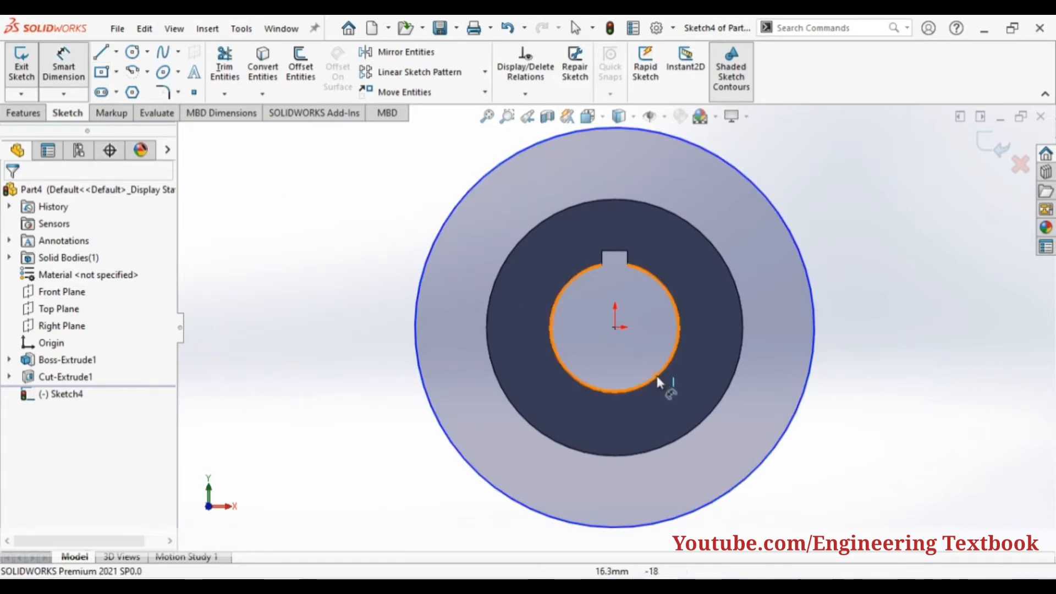
click(813, 340)
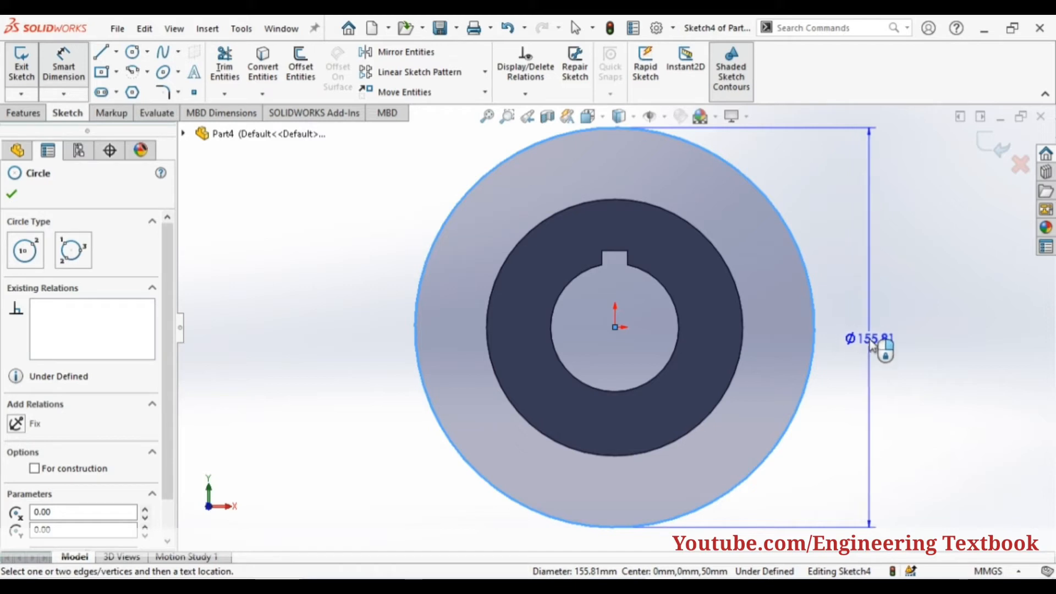
click(872, 343)
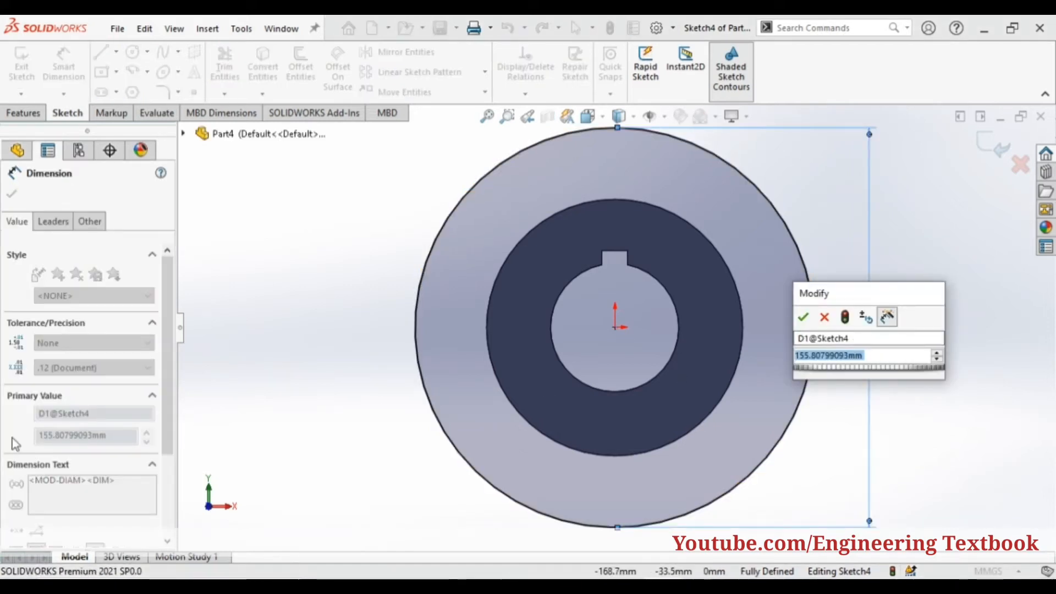
scroll(33, 444, down, 3)
scroll(53, 456, up, 3)
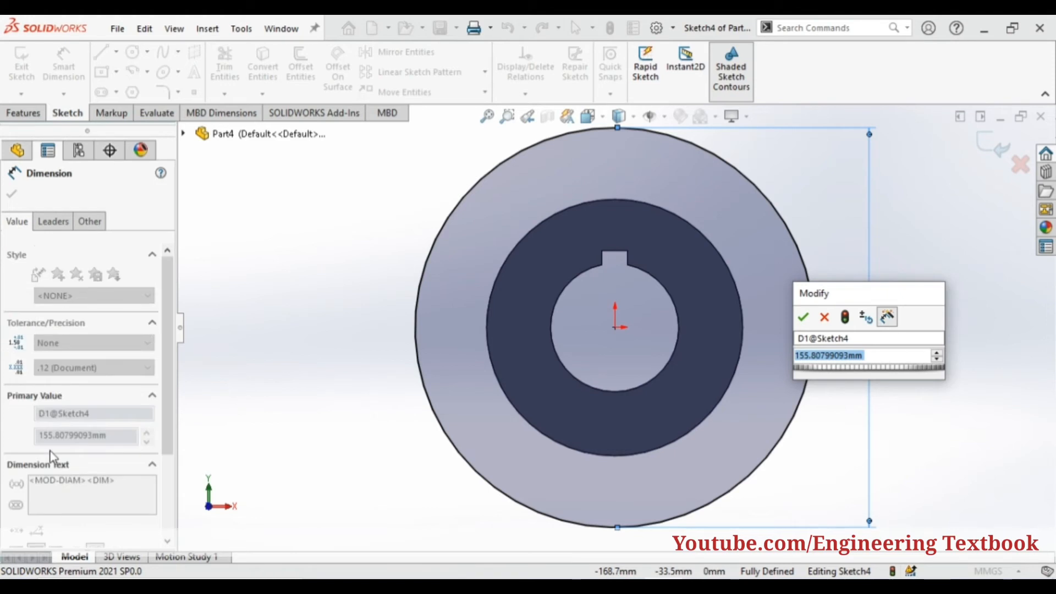
text(75+75)
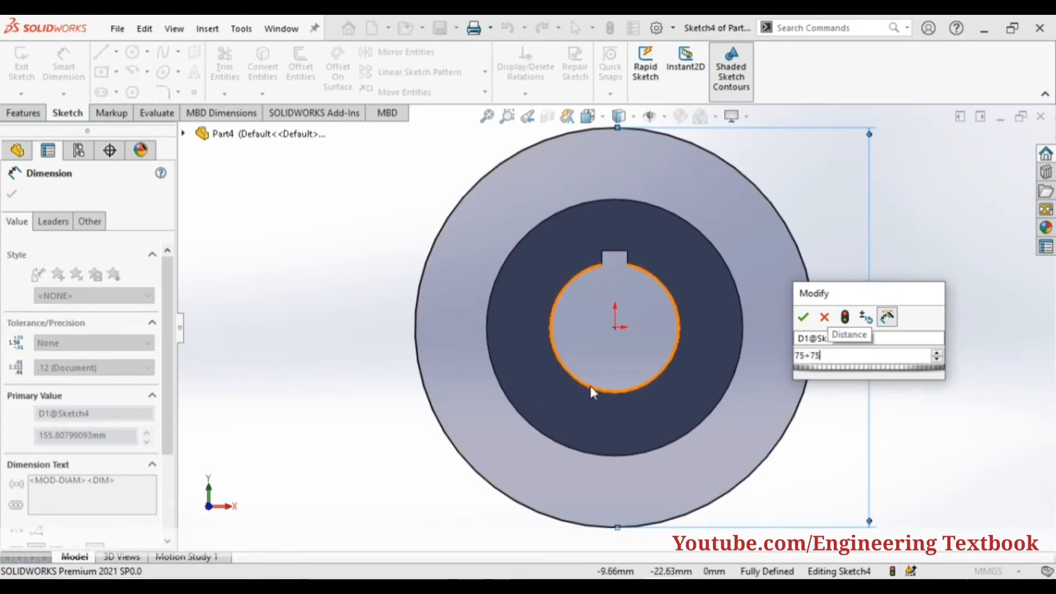
key(Return)
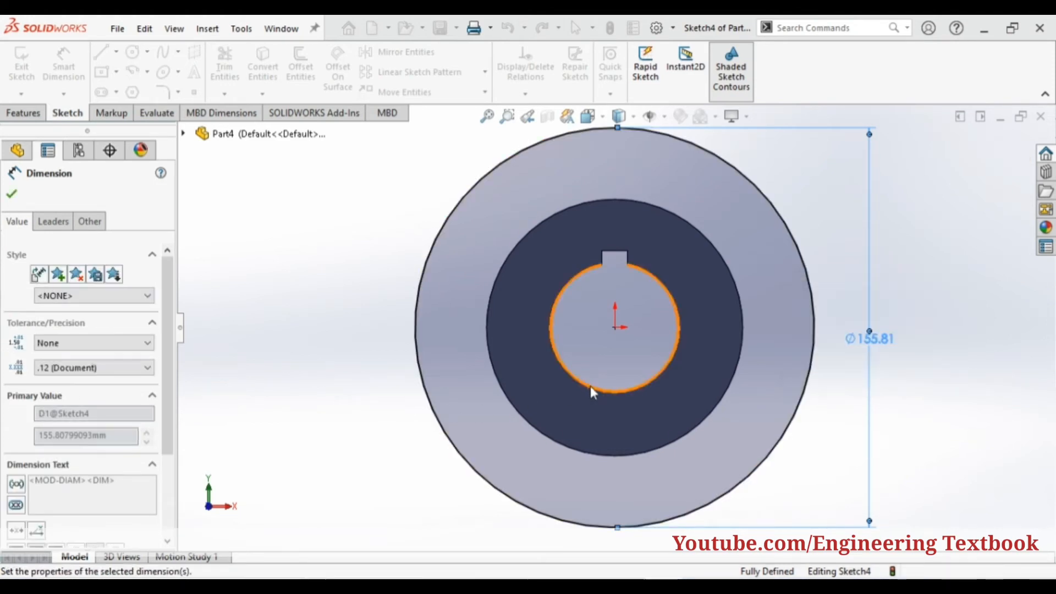
click(12, 193)
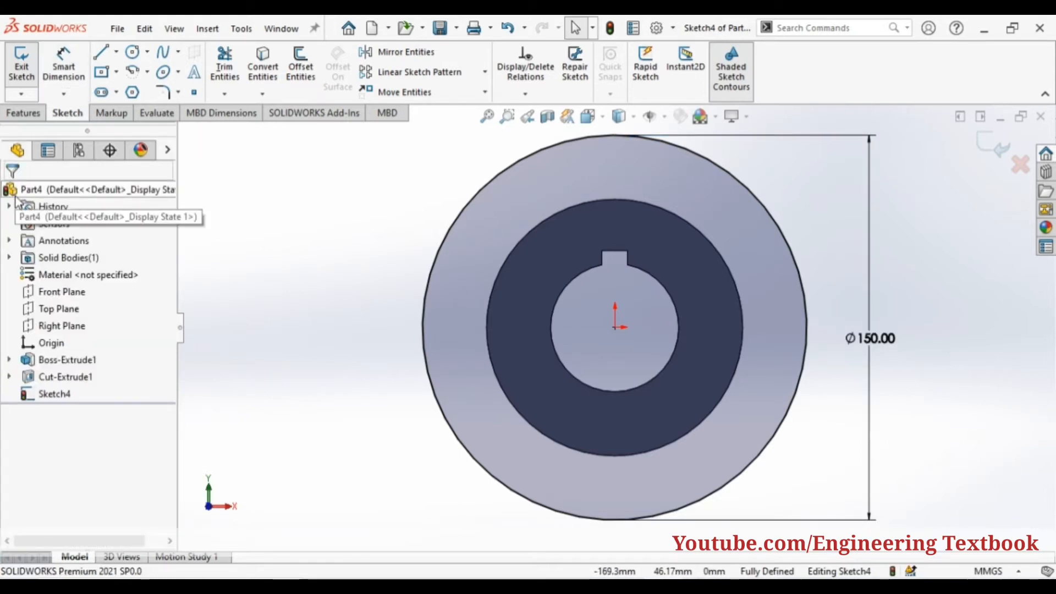
scroll(595, 359, up, 1)
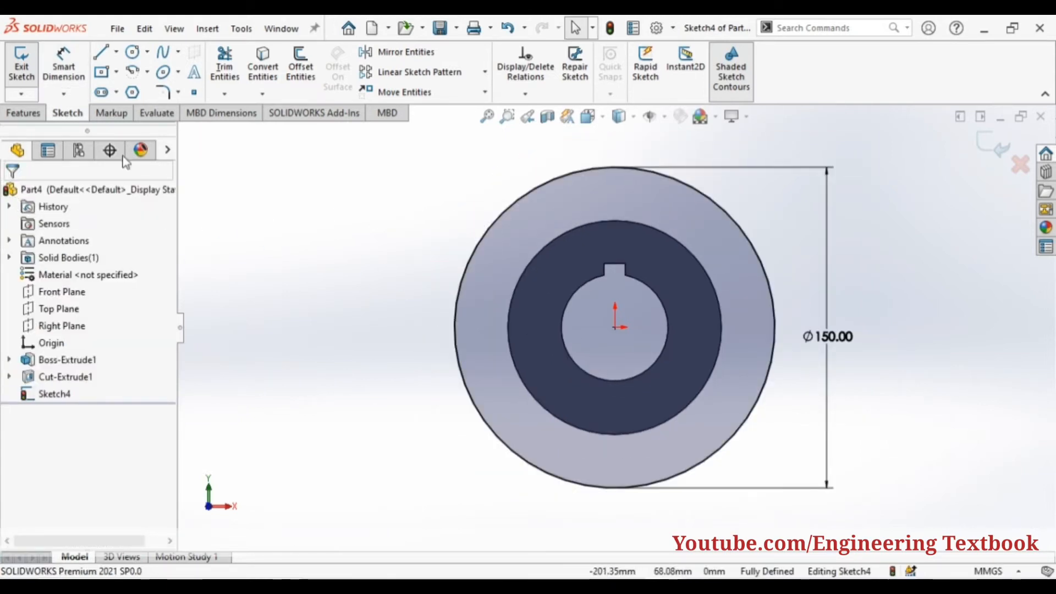
click(21, 64)
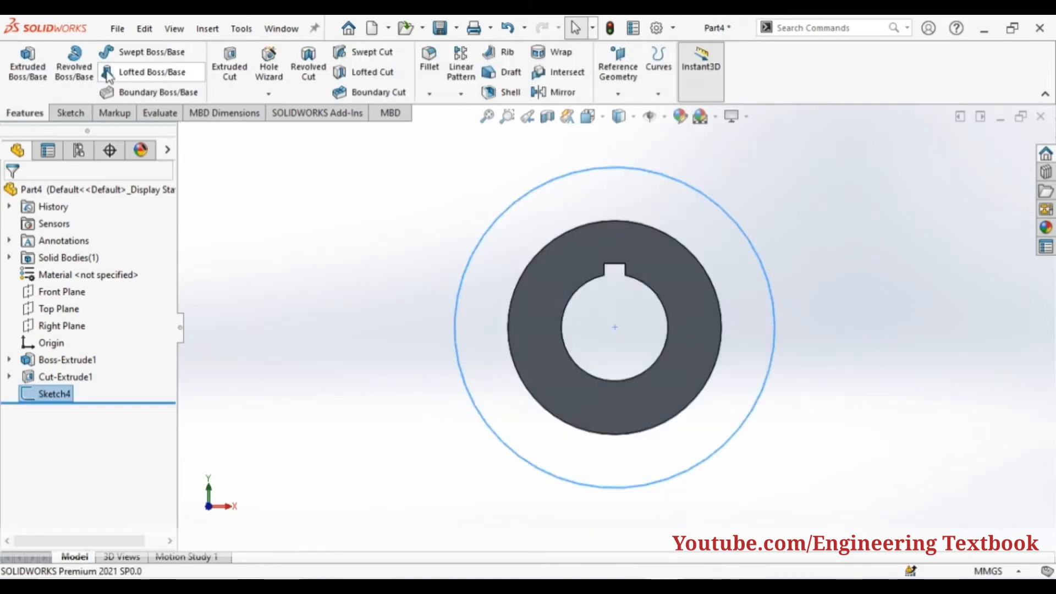